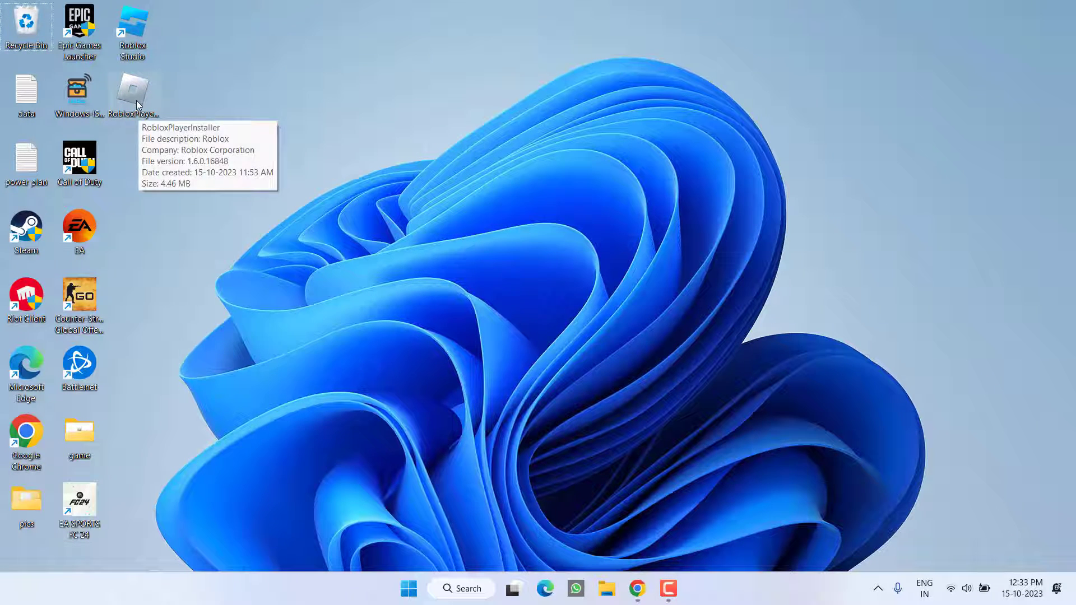
Step: Enable 'Run this program as an administrator' in RobloxPlayerInstaller's Compatibility properties, apply, and close
{"action": "right_click", "coordinate": [136, 99]}
{"action": "left_click", "coordinate": [210, 281]}
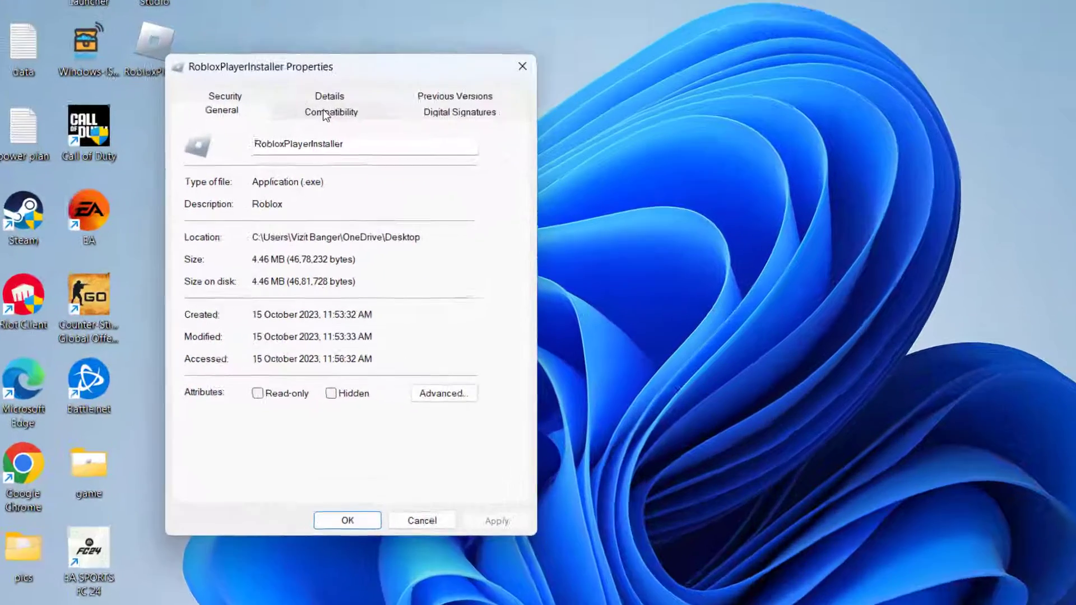
{"action": "left_click", "coordinate": [276, 147]}
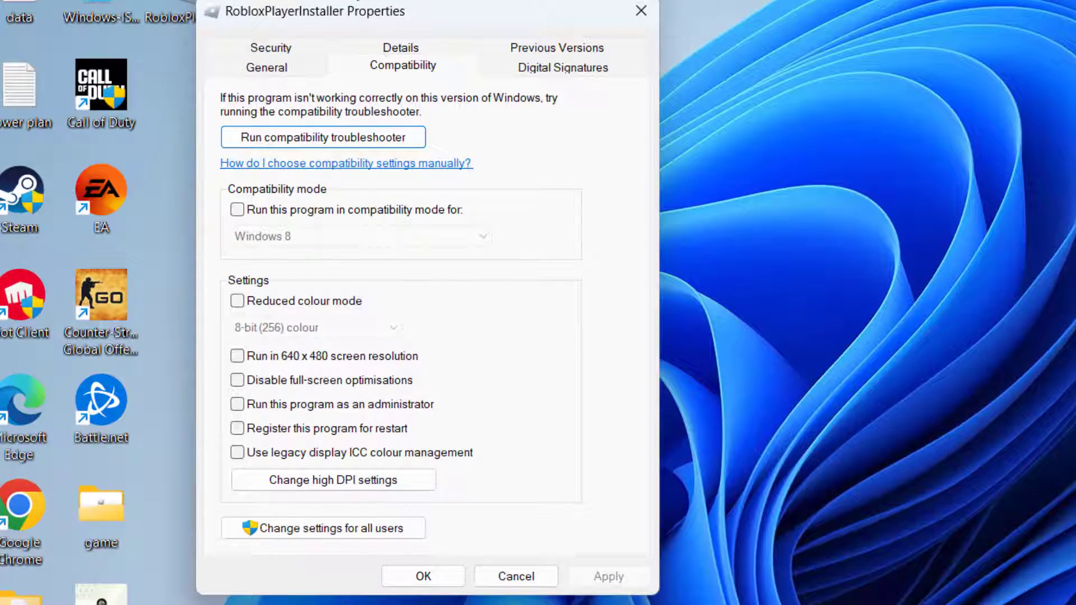
{"action": "left_click", "coordinate": [325, 404]}
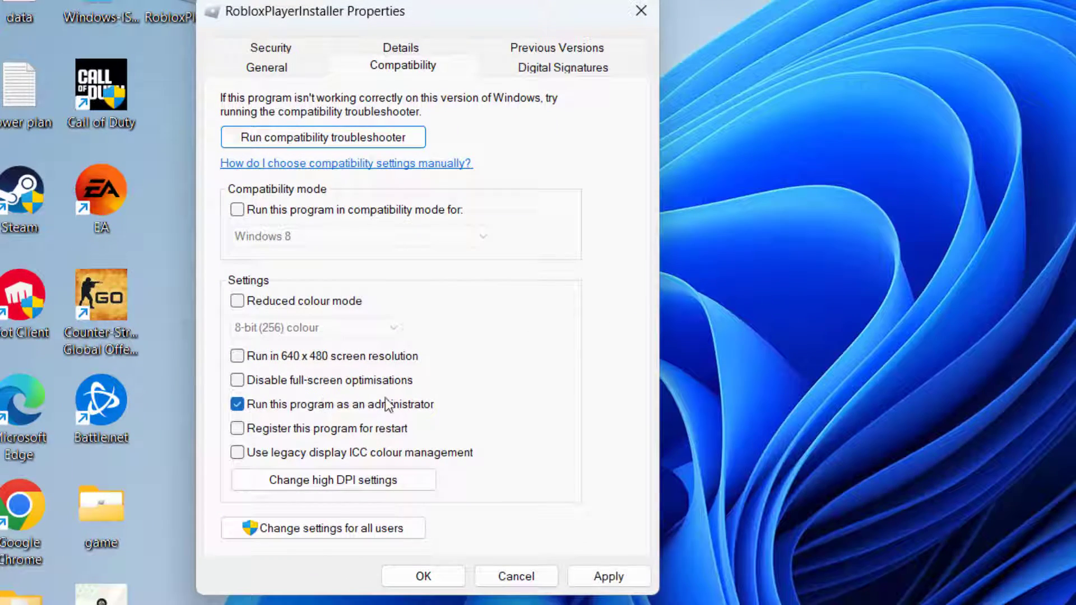
{"action": "left_click", "coordinate": [594, 575]}
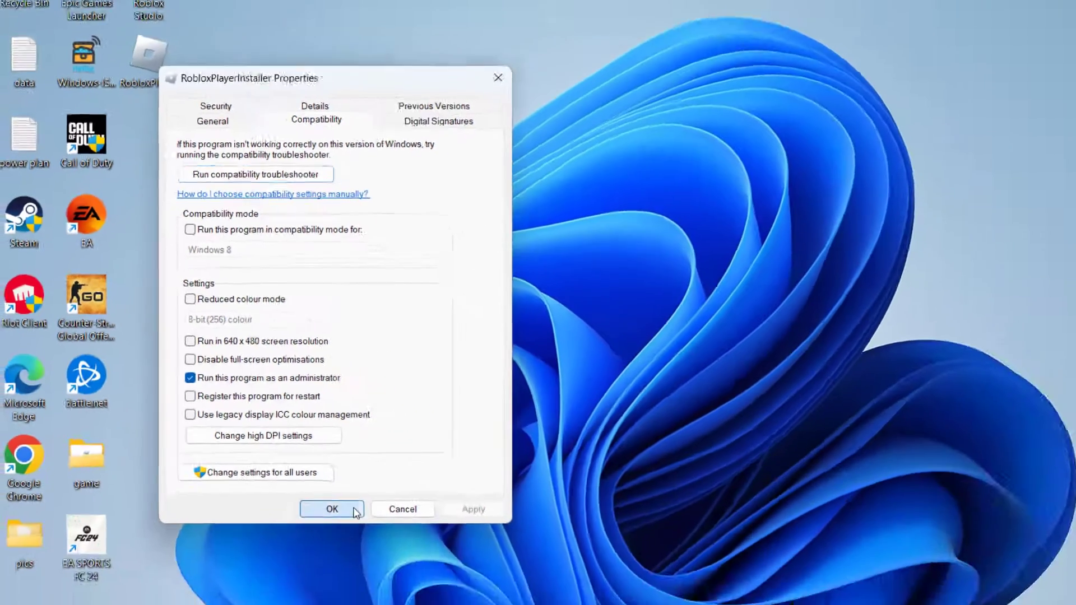
{"action": "left_click", "coordinate": [423, 576]}
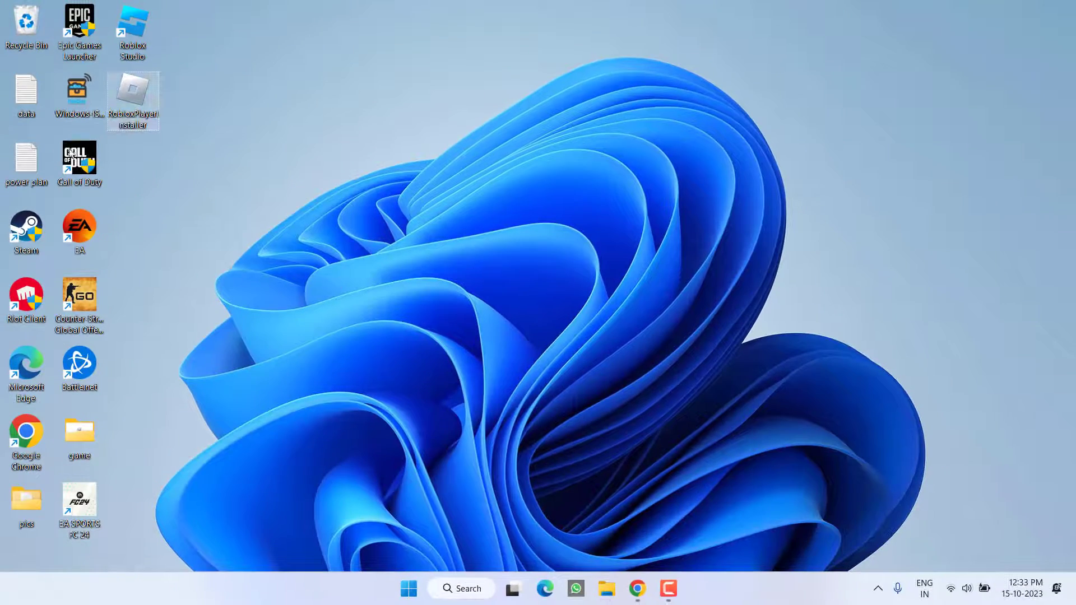
Step: Find Windows Security and turn Real-time protection off in the Virus & threat protection settings
{"action": "left_click", "coordinate": [406, 589]}
{"action": "type", "text": "w"}
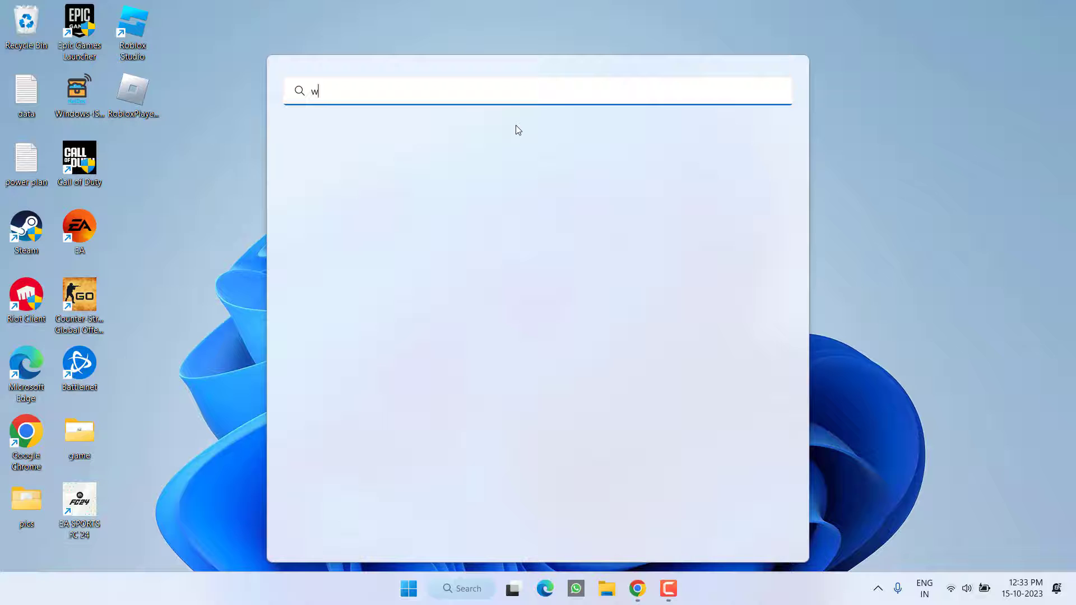
{"action": "type", "text": "indows secu"}
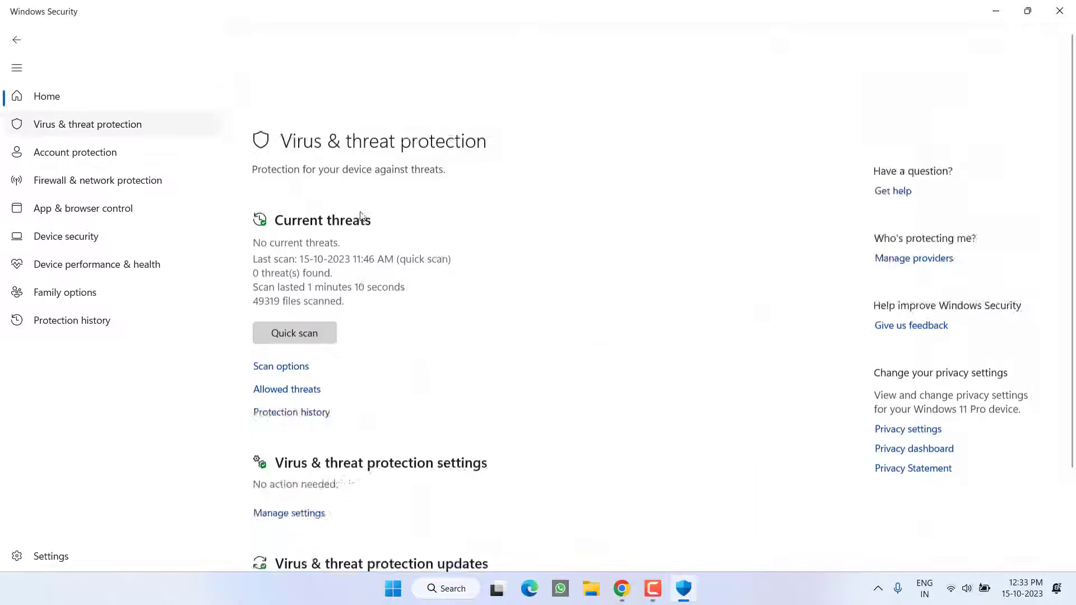
{"action": "scroll", "coordinate": [398, 281], "scroll_direction": "down", "scroll_amount": 4}
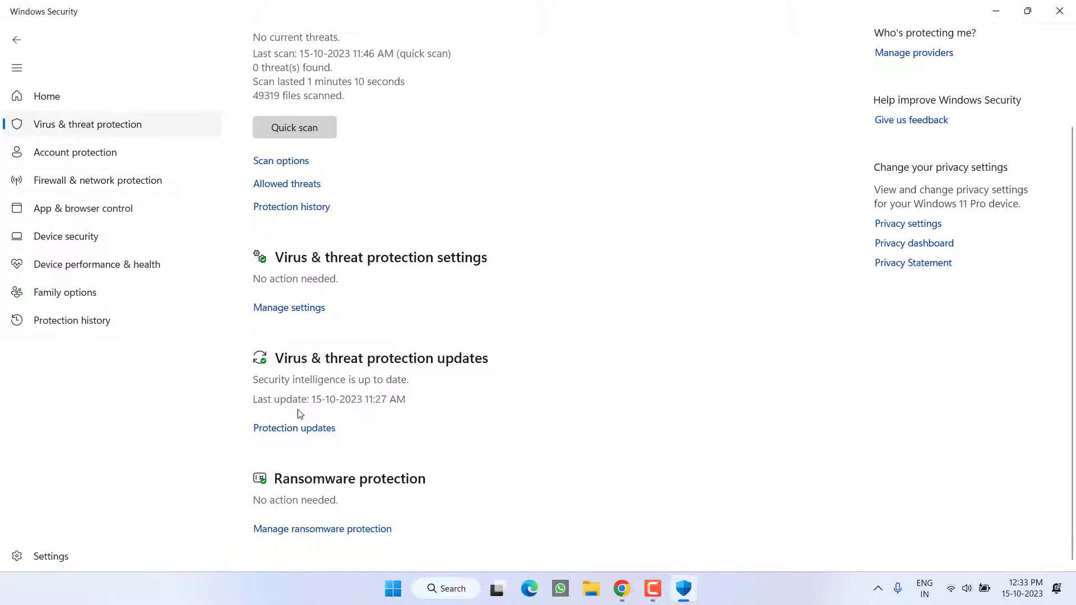
{"action": "left_click", "coordinate": [303, 313]}
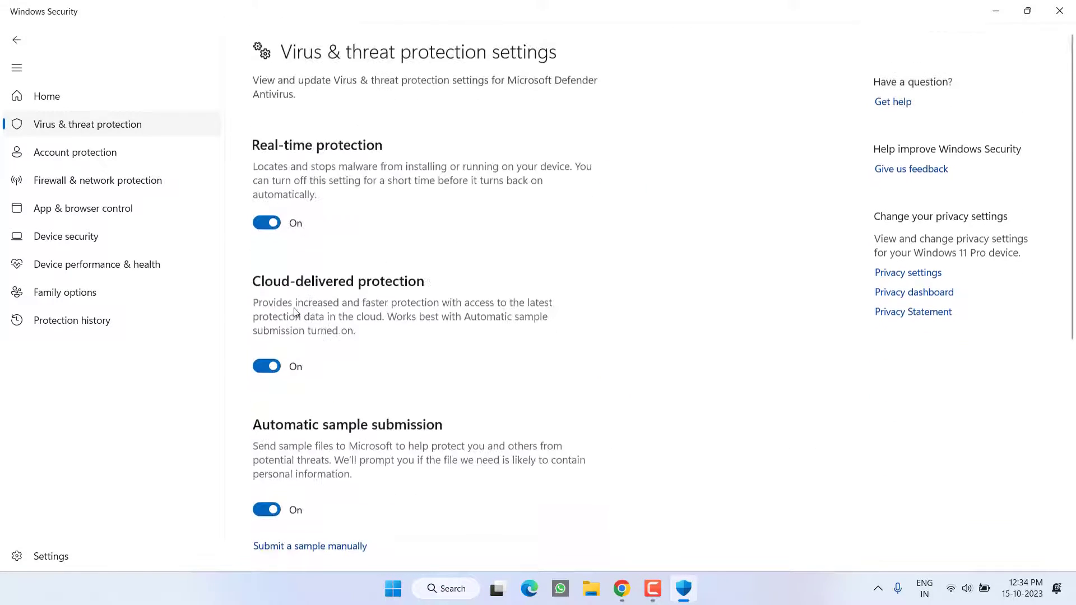
{"action": "left_click", "coordinate": [271, 230]}
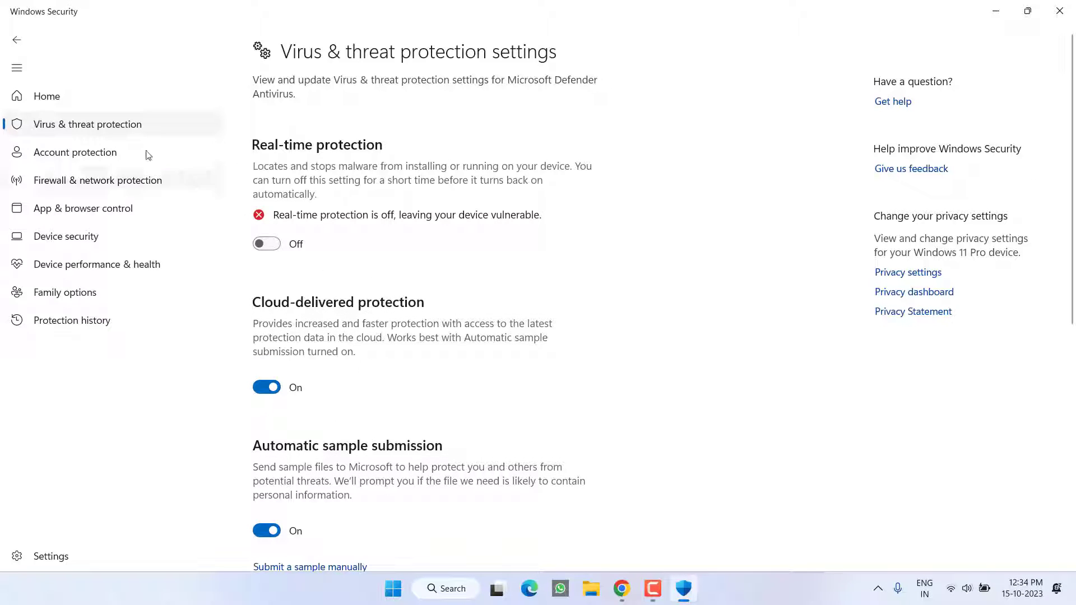
Step: Turn off Microsoft Defender Firewall for the Domain and Private networks
{"action": "left_click", "coordinate": [79, 185]}
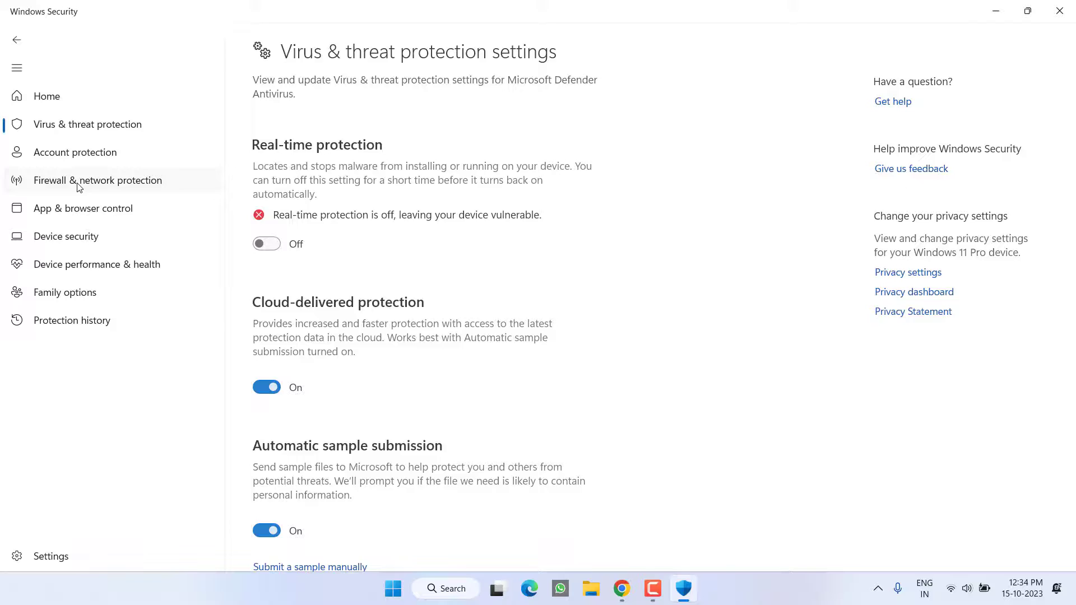
{"action": "left_click", "coordinate": [326, 134]}
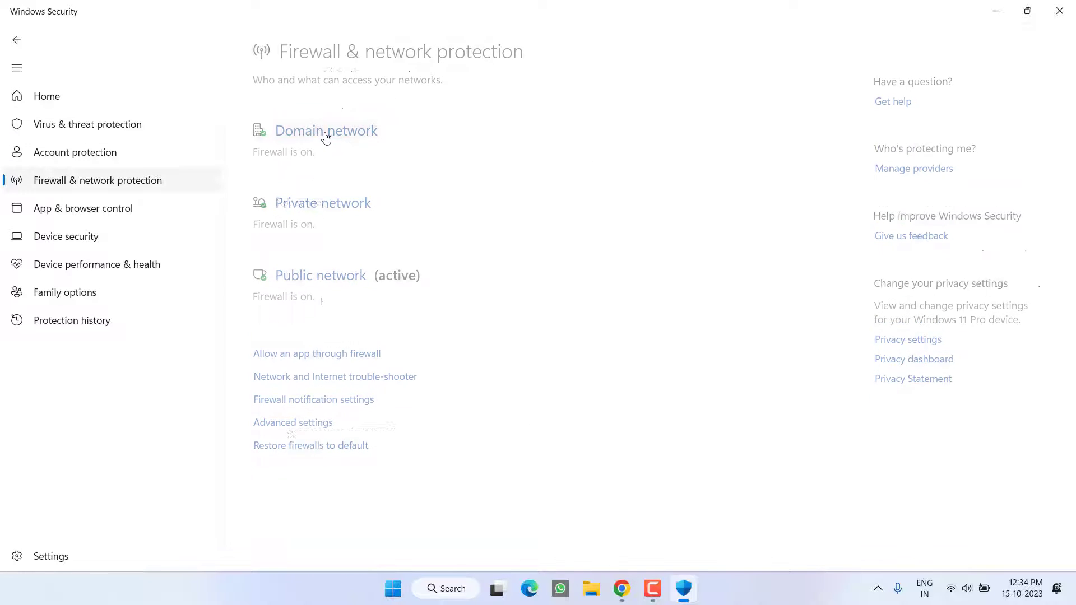
{"action": "left_click", "coordinate": [270, 285]}
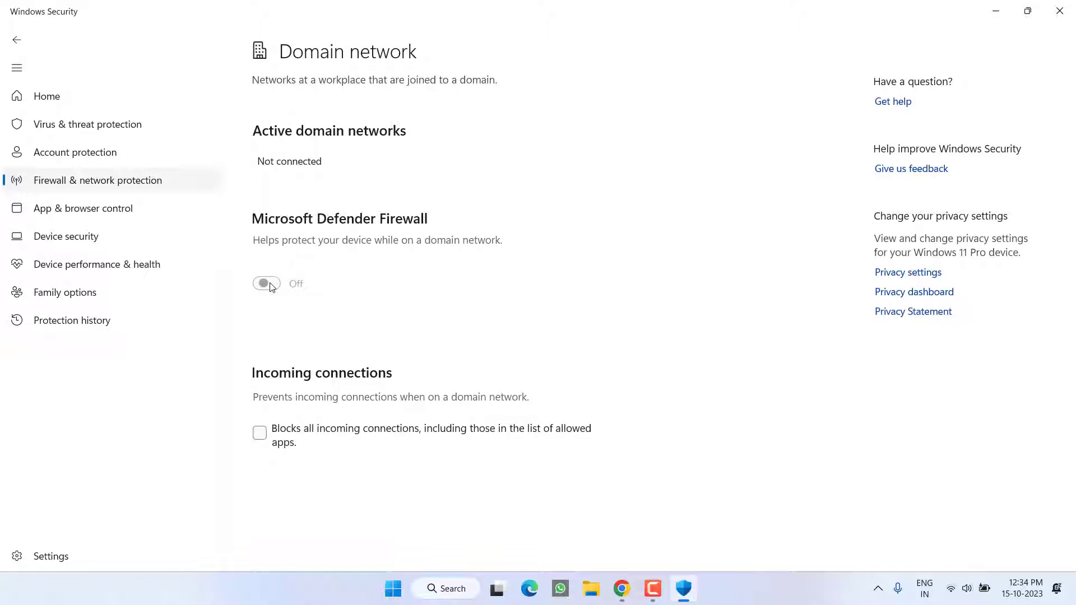
{"action": "left_click", "coordinate": [20, 39]}
{"action": "left_click", "coordinate": [286, 252]}
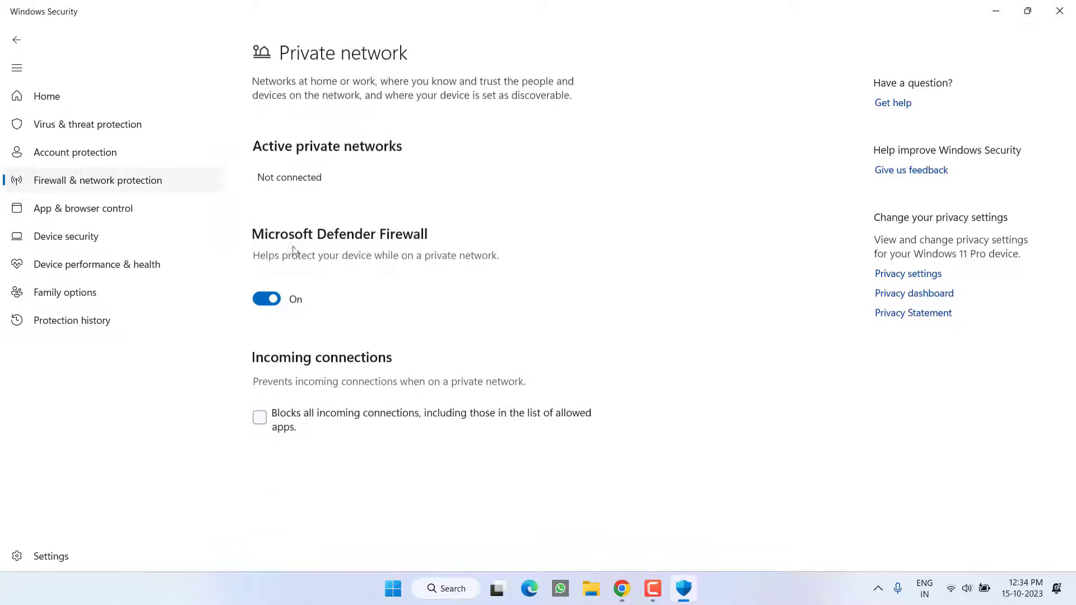
{"action": "left_click", "coordinate": [265, 298]}
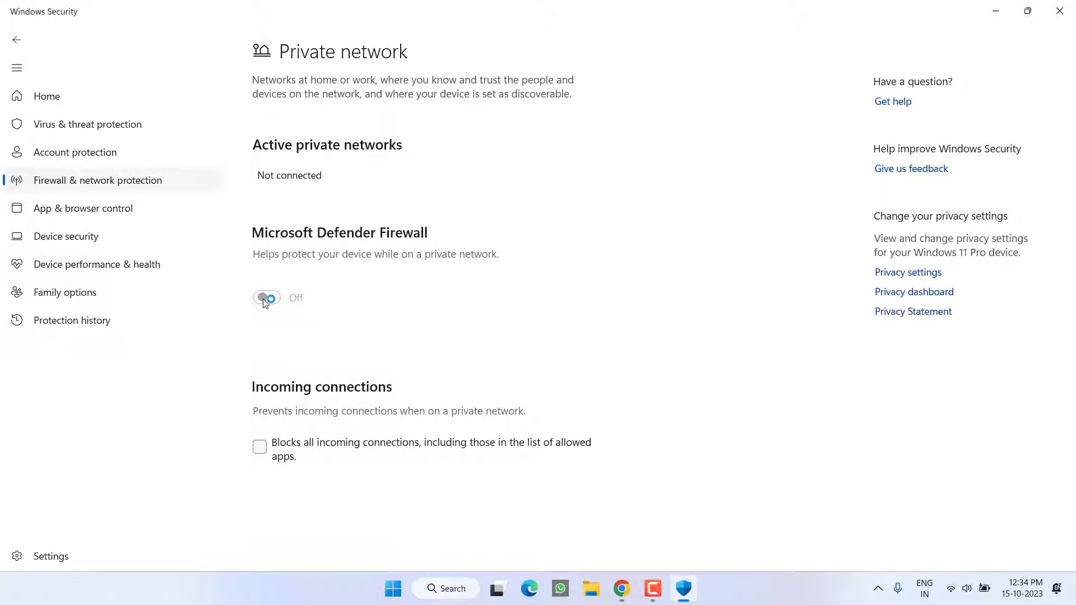
{"action": "left_click", "coordinate": [23, 40]}
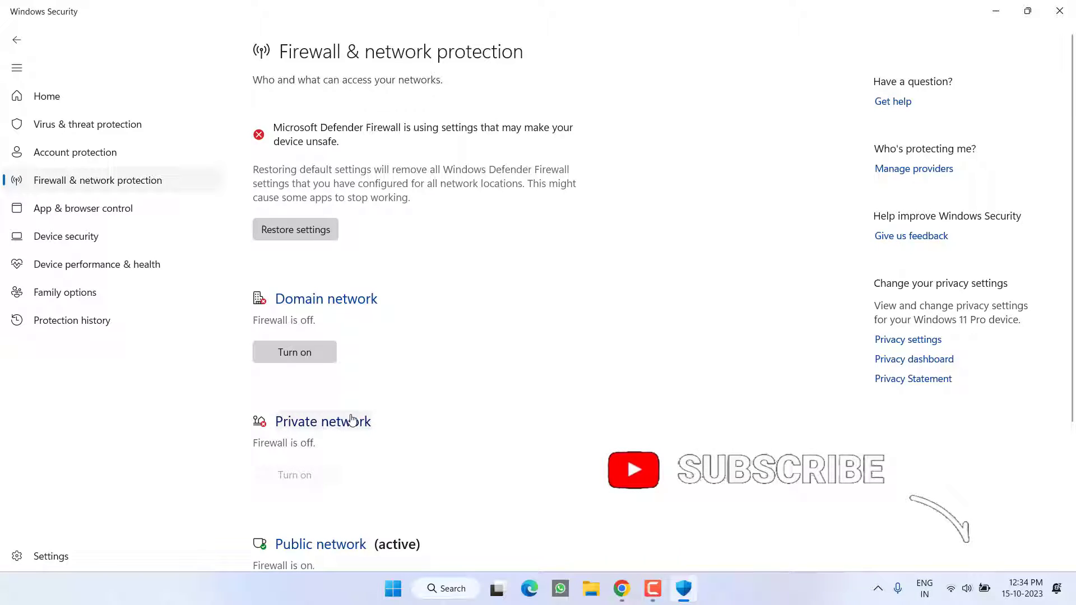
Step: Turn off the firewall for the Public network and close Windows Security
{"action": "scroll", "coordinate": [349, 418], "scroll_direction": "down", "scroll_amount": 3}
{"action": "left_click", "coordinate": [329, 379]}
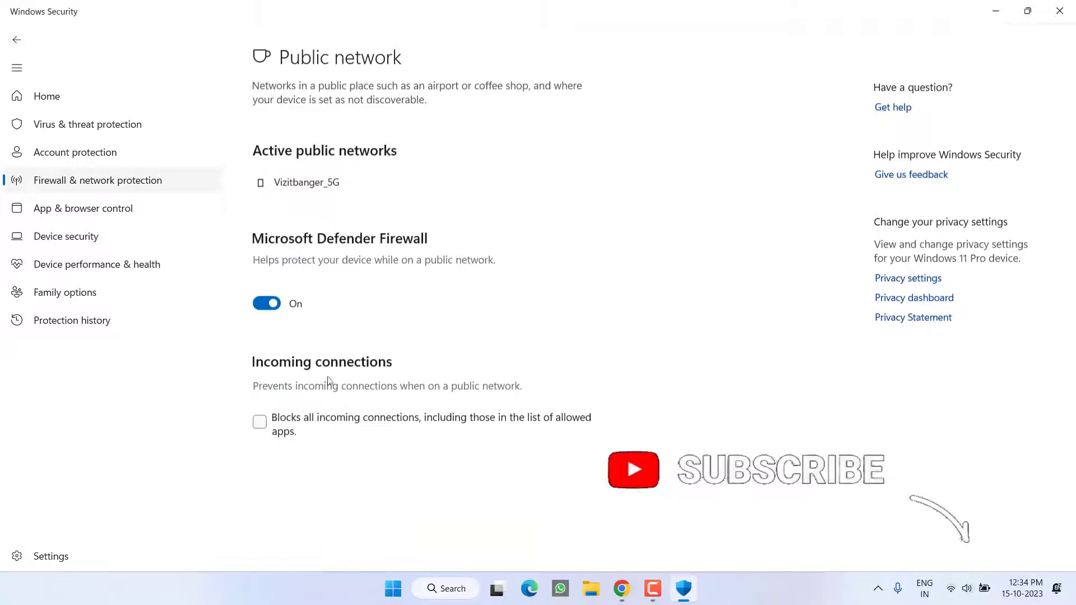
{"action": "left_click", "coordinate": [267, 298]}
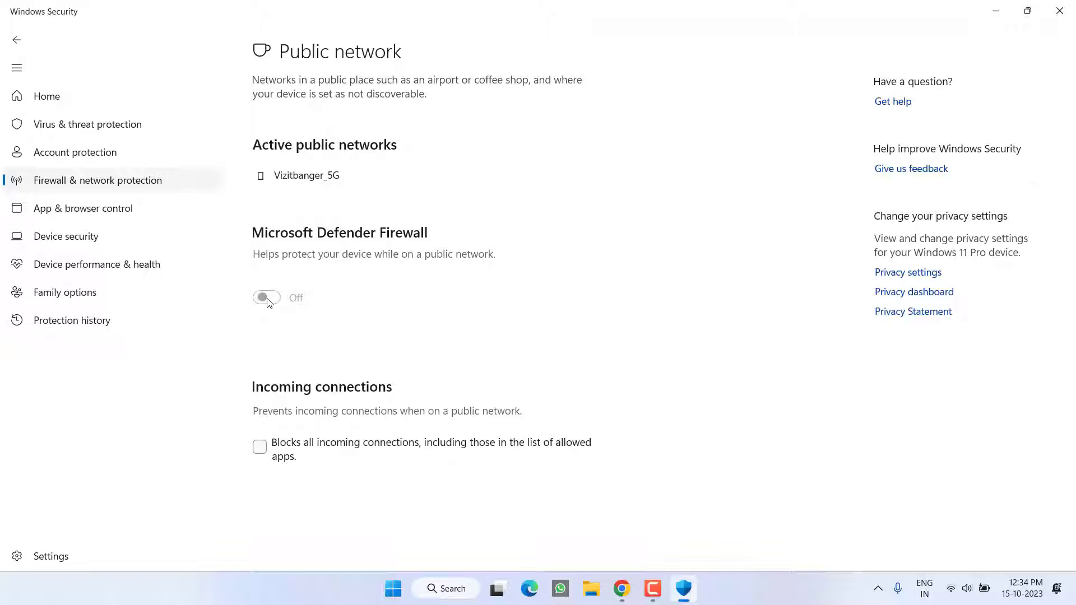
{"action": "left_click", "coordinate": [17, 40]}
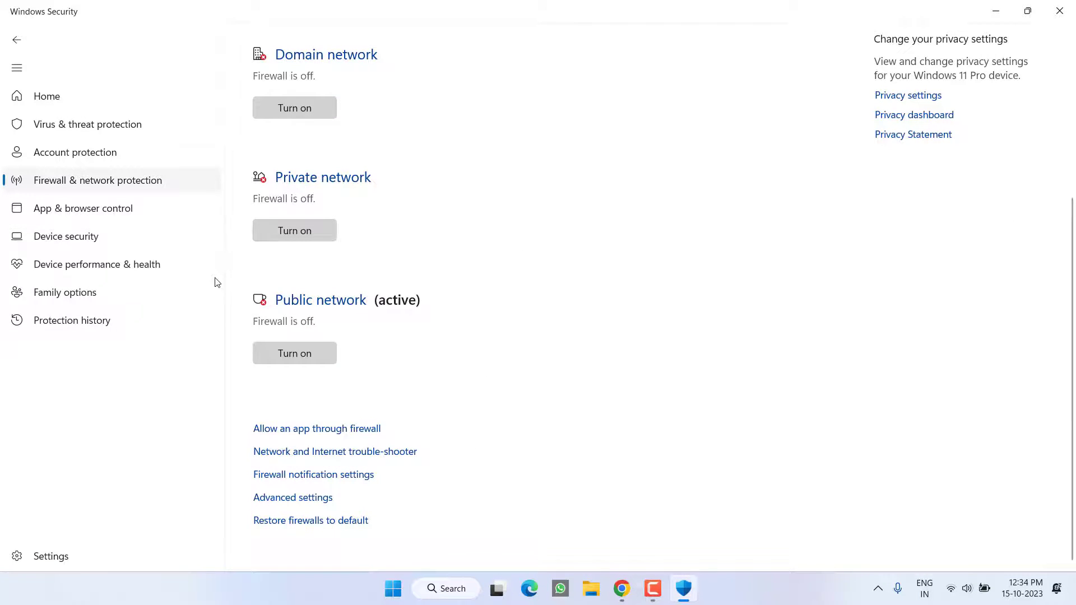
{"action": "left_click", "coordinate": [1059, 10]}
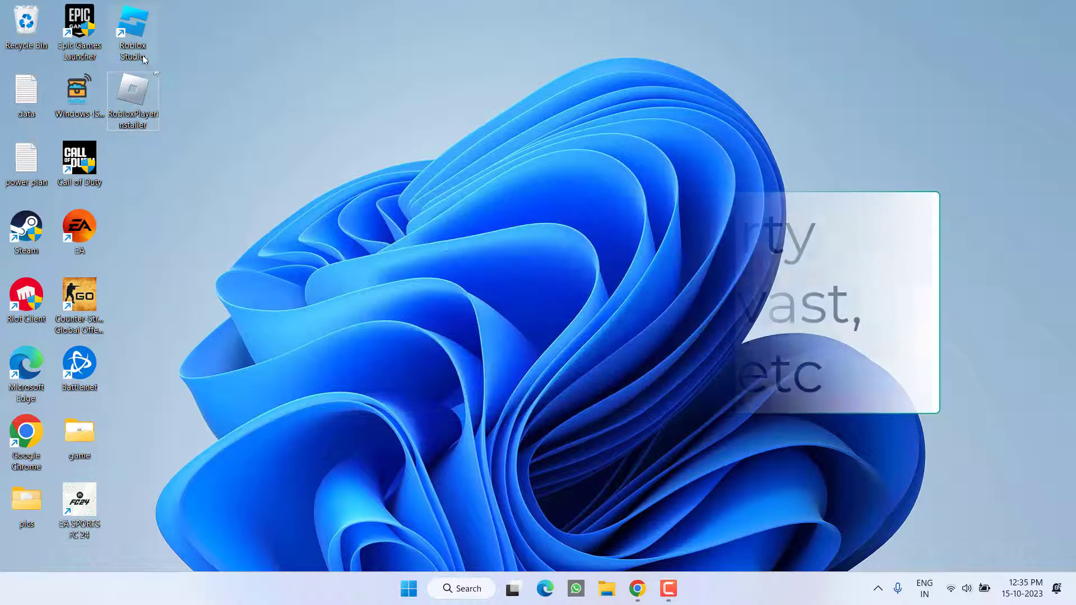
{"action": "mouse_move", "coordinate": [154, 99]}
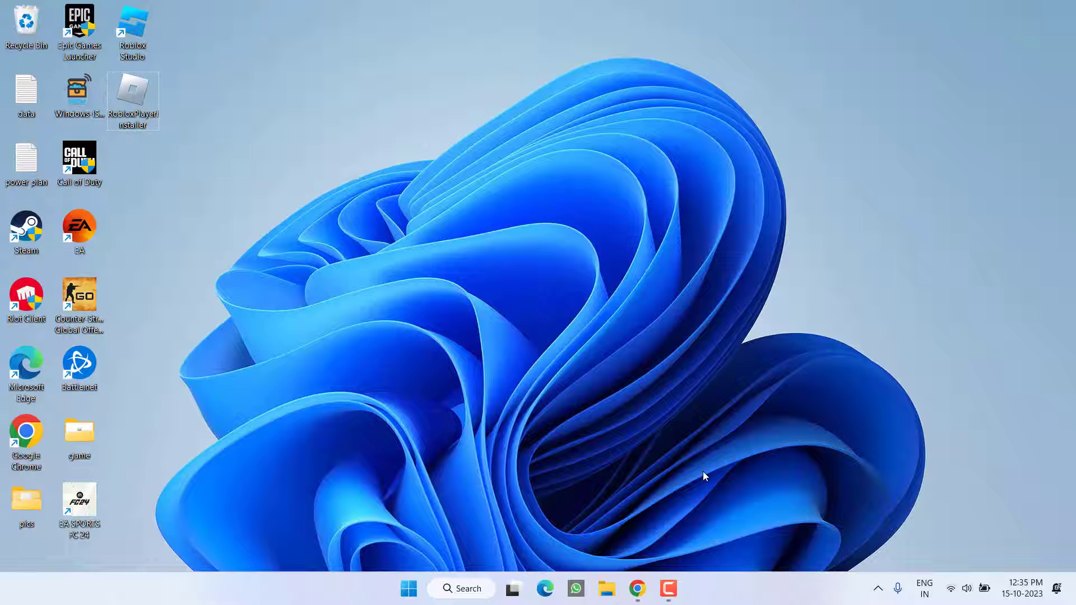
{"action": "right_click", "coordinate": [735, 591]}
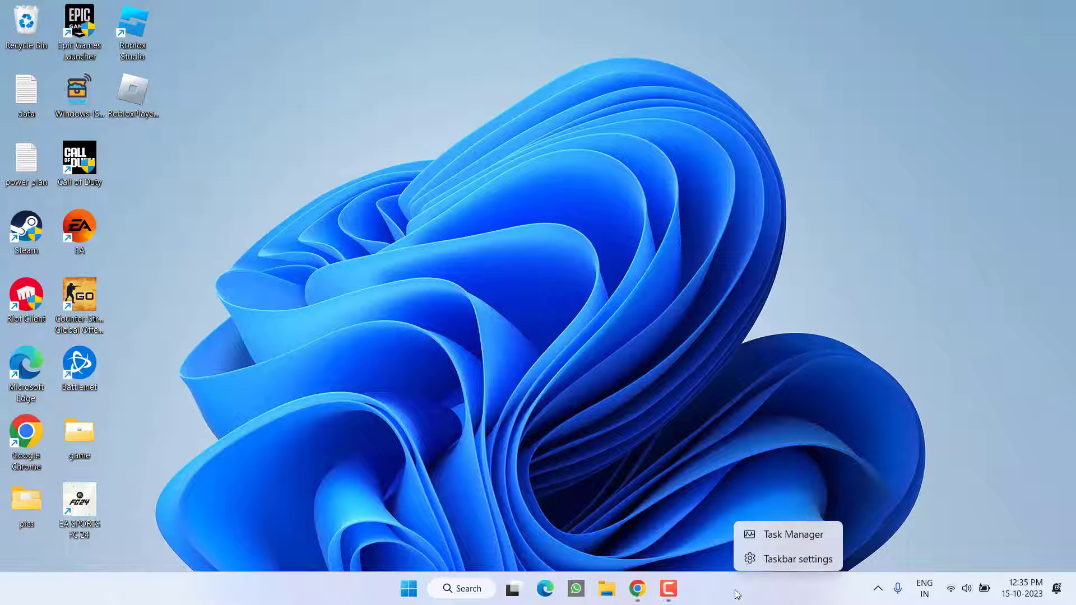
{"action": "left_click", "coordinate": [795, 536]}
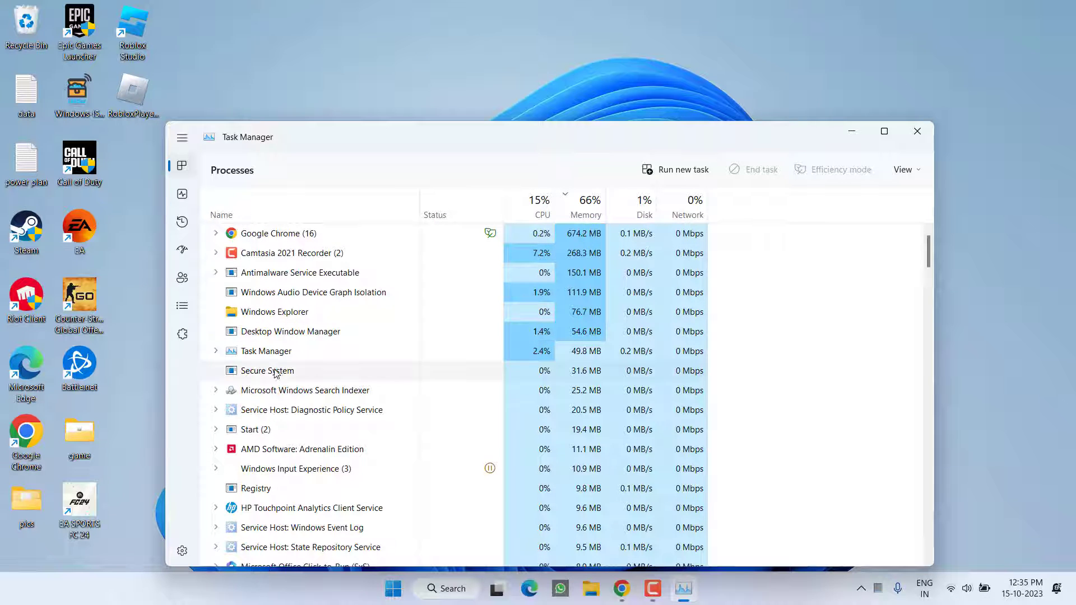
{"action": "left_click", "coordinate": [292, 317]}
{"action": "key", "text": "r"}
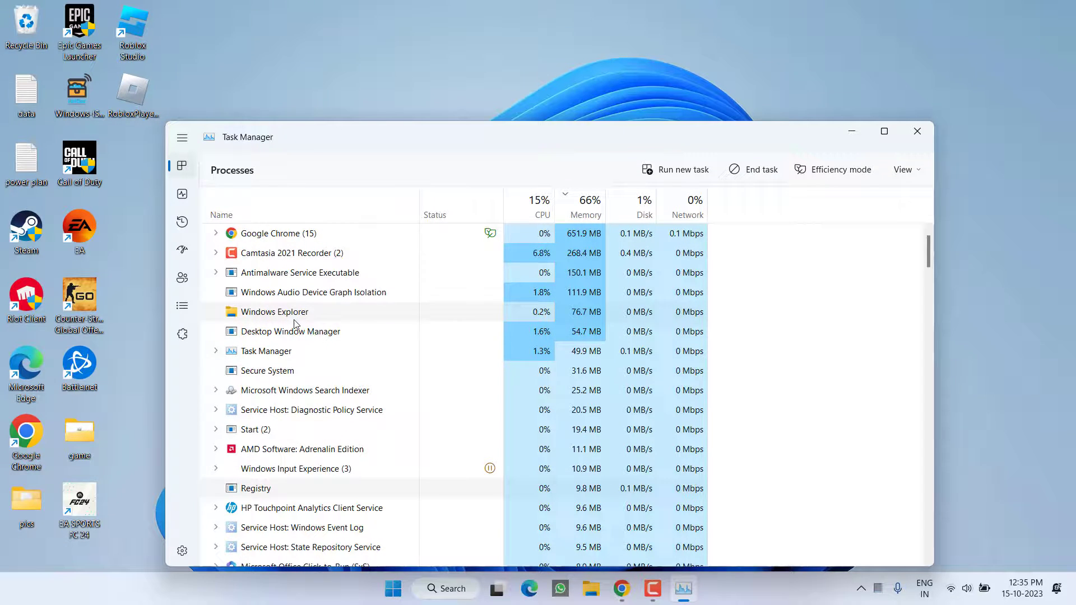
{"action": "scroll", "coordinate": [302, 346], "scroll_direction": "down", "scroll_amount": 10}
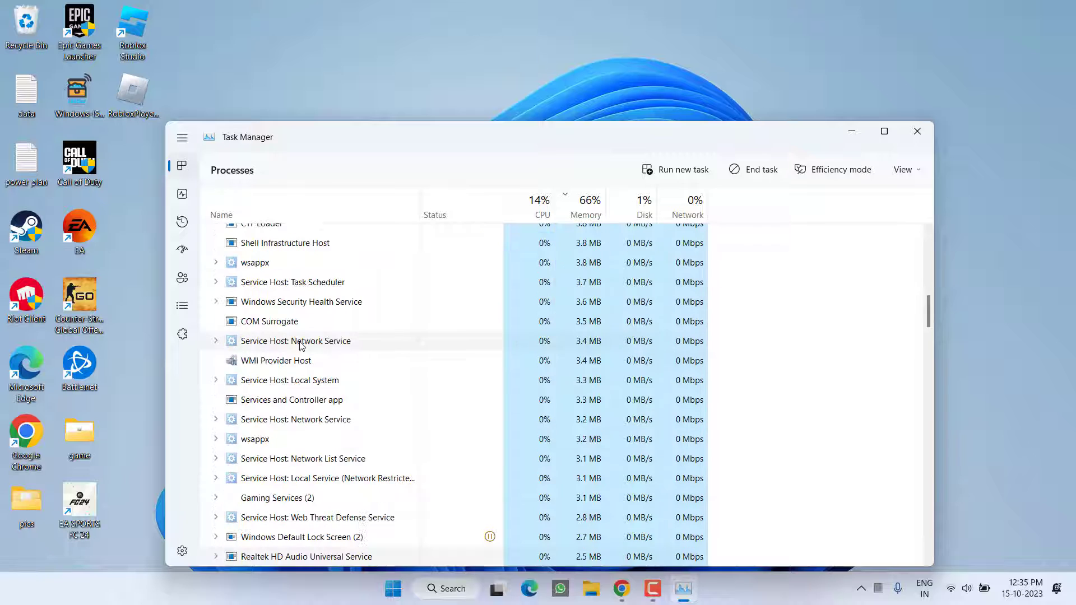
{"action": "scroll", "coordinate": [313, 359], "scroll_direction": "down", "scroll_amount": 6}
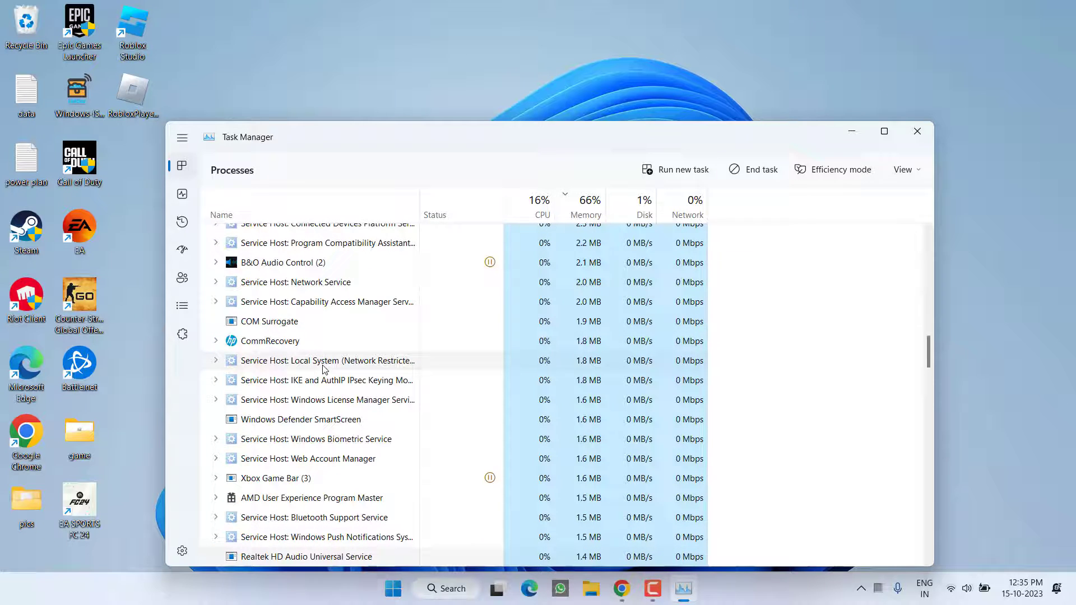
{"action": "scroll", "coordinate": [323, 368], "scroll_direction": "down", "scroll_amount": 12}
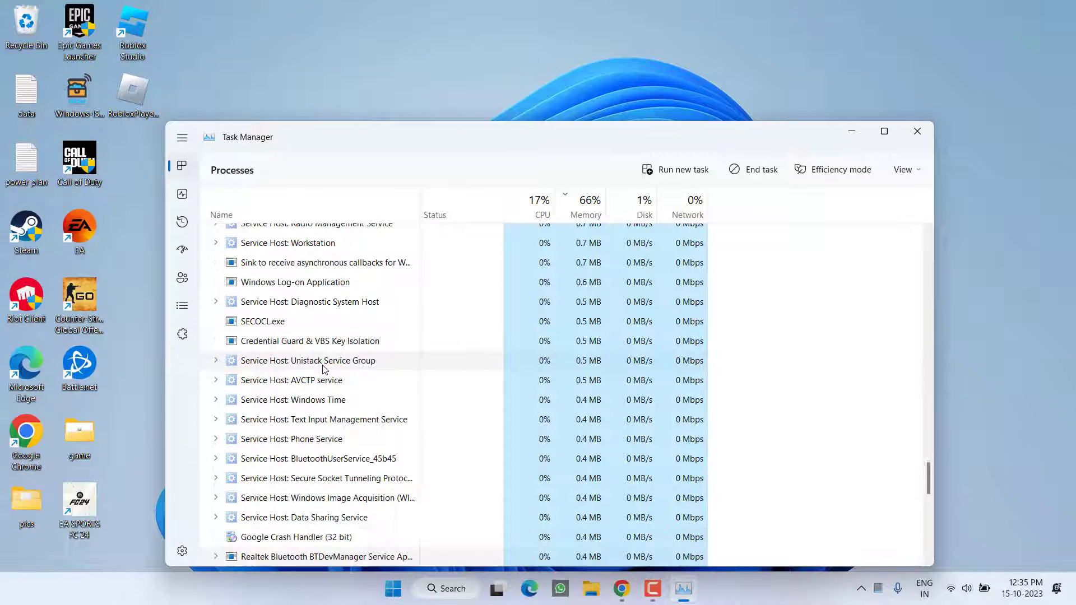
{"action": "scroll", "coordinate": [322, 369], "scroll_direction": "up", "scroll_amount": 15}
{"action": "scroll", "coordinate": [322, 368], "scroll_direction": "down", "scroll_amount": 5}
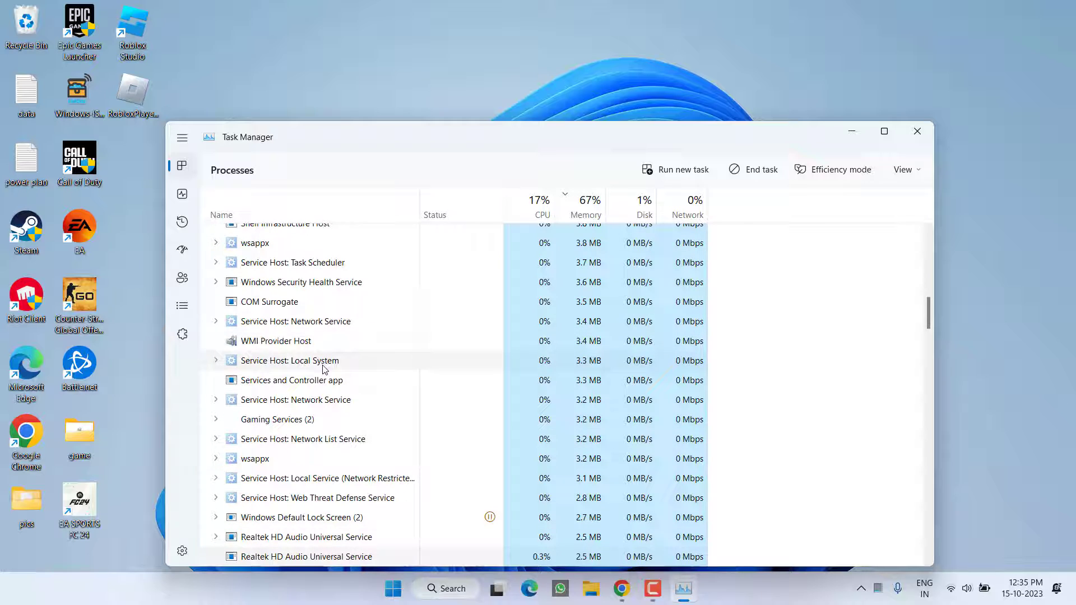
{"action": "scroll", "coordinate": [322, 368], "scroll_direction": "down", "scroll_amount": 12}
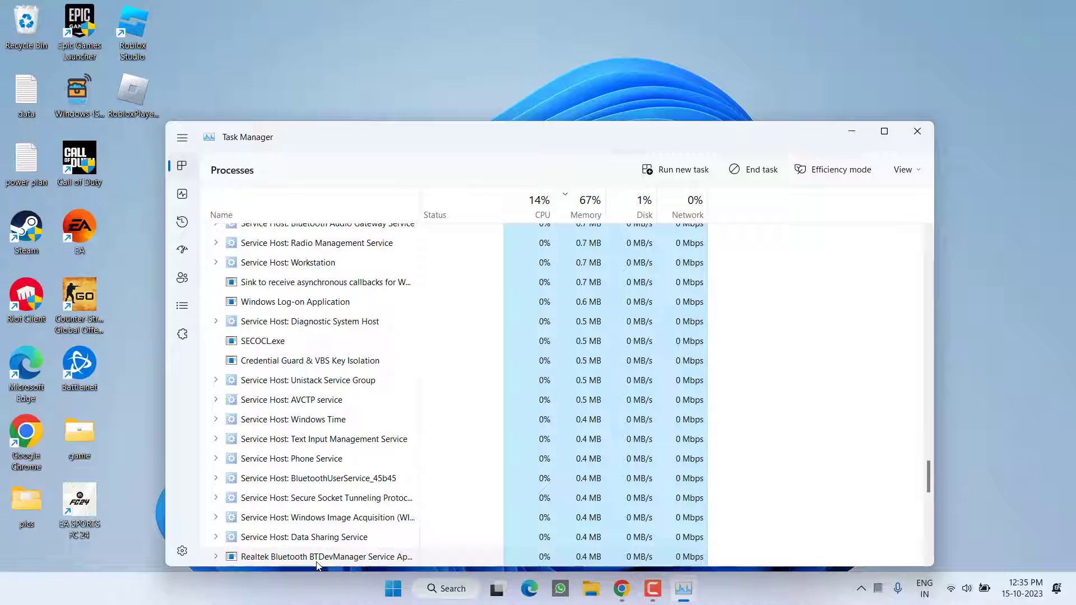
{"action": "right_click", "coordinate": [341, 546]}
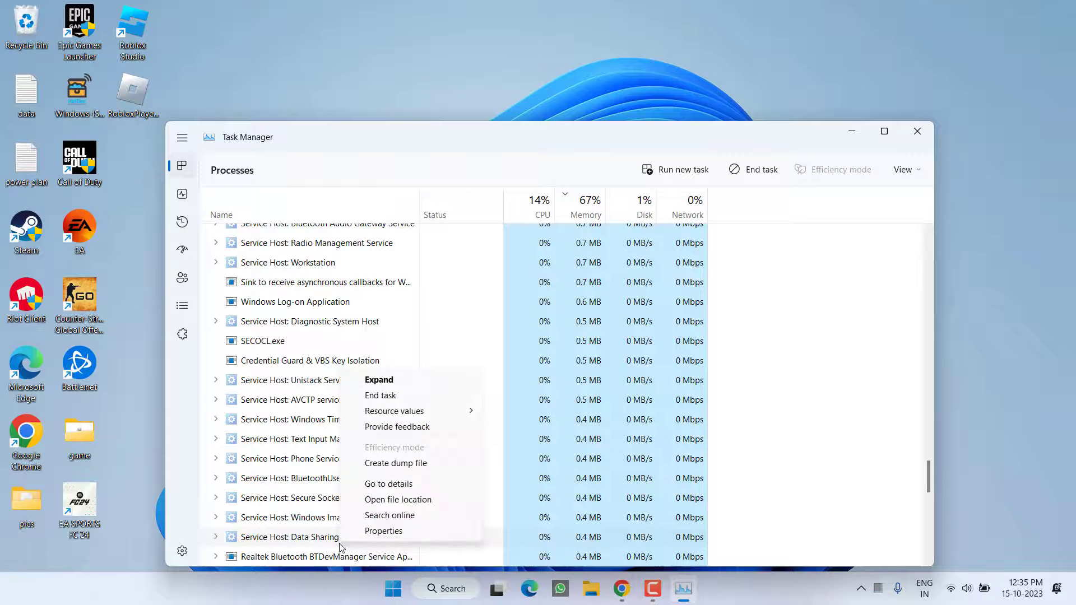
{"action": "left_click", "coordinate": [388, 397]}
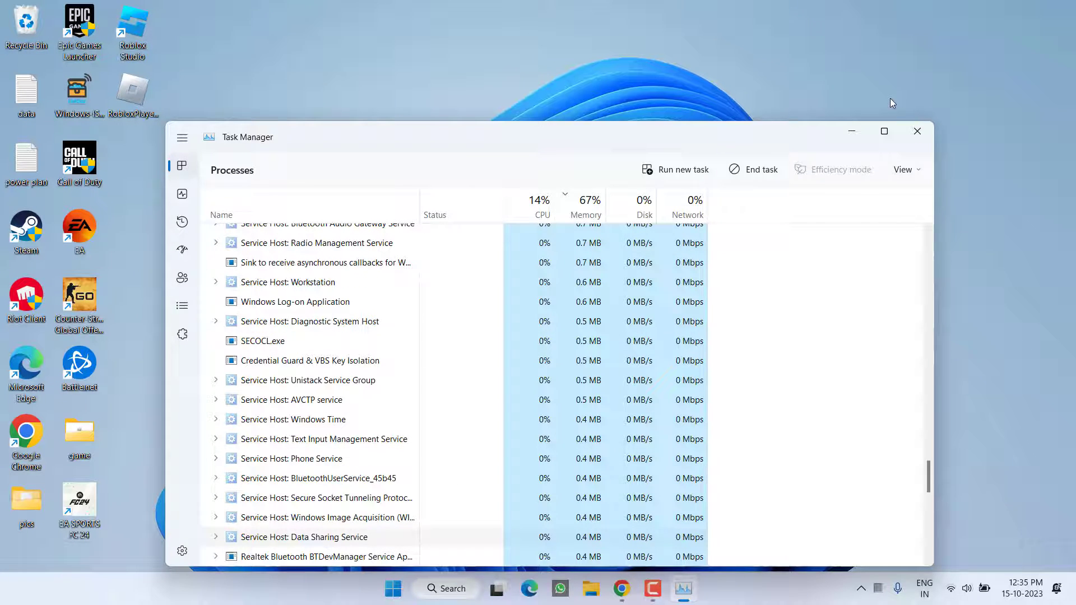
{"action": "left_click", "coordinate": [918, 132]}
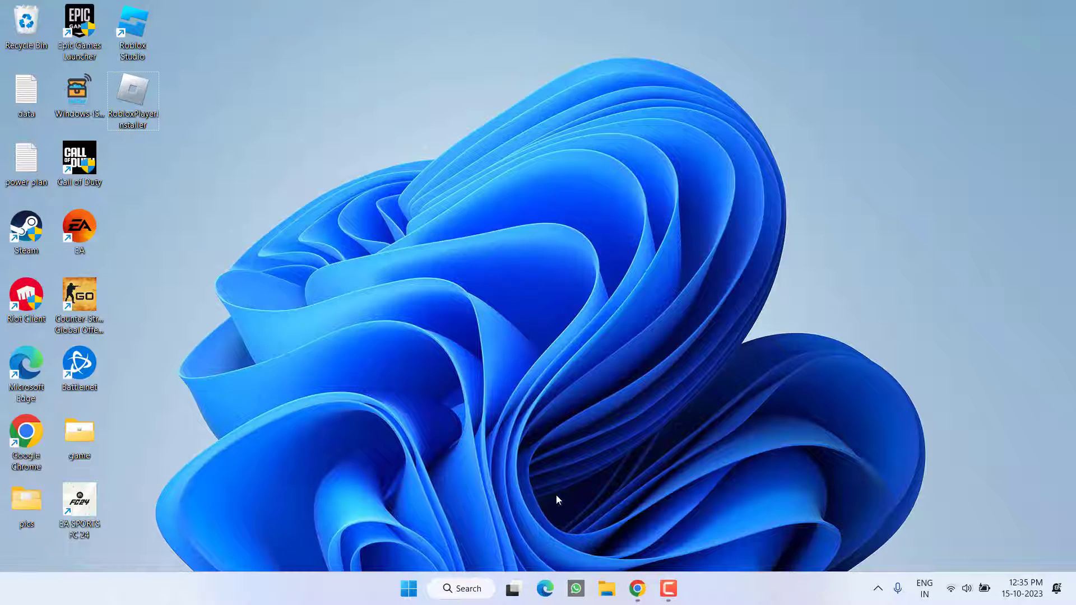
Step: Download the latest RobloxPlayerLauncher.exe (2.0 MB) and save it to the Desktop
{"action": "left_click", "coordinate": [633, 587]}
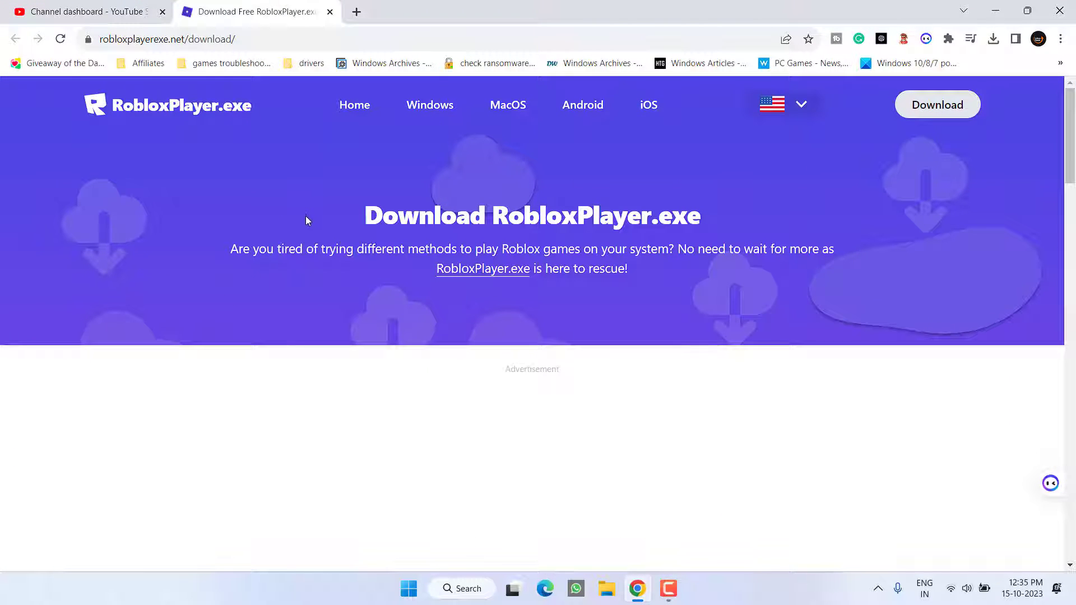
{"action": "scroll", "coordinate": [342, 215], "scroll_direction": "down", "scroll_amount": 1}
{"action": "scroll", "coordinate": [343, 216], "scroll_direction": "down", "scroll_amount": 6}
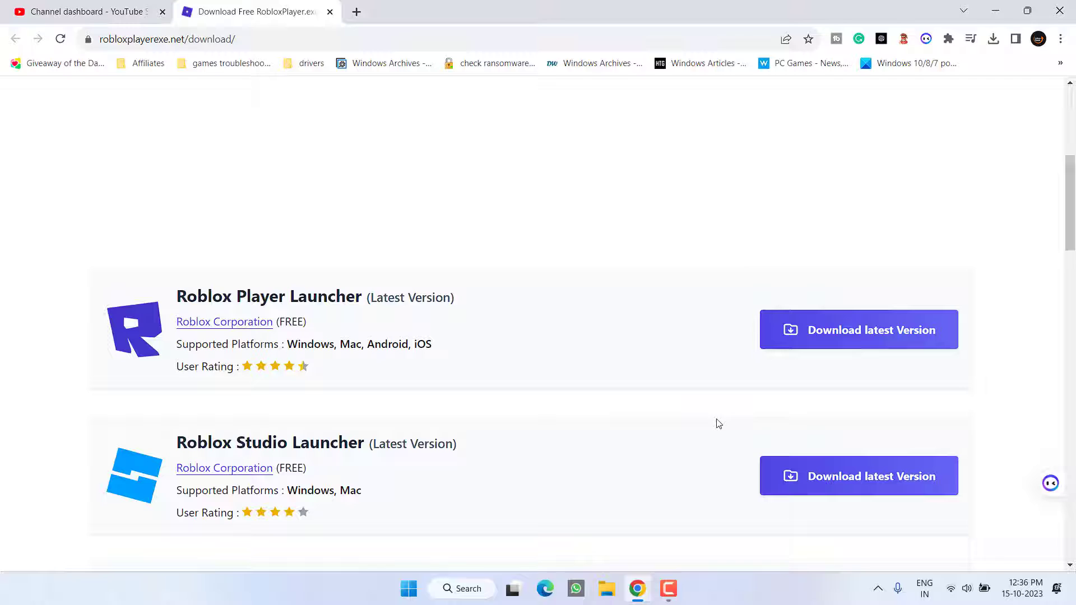
{"action": "left_click", "coordinate": [858, 344]}
{"action": "scroll", "coordinate": [460, 377], "scroll_direction": "down", "scroll_amount": 1}
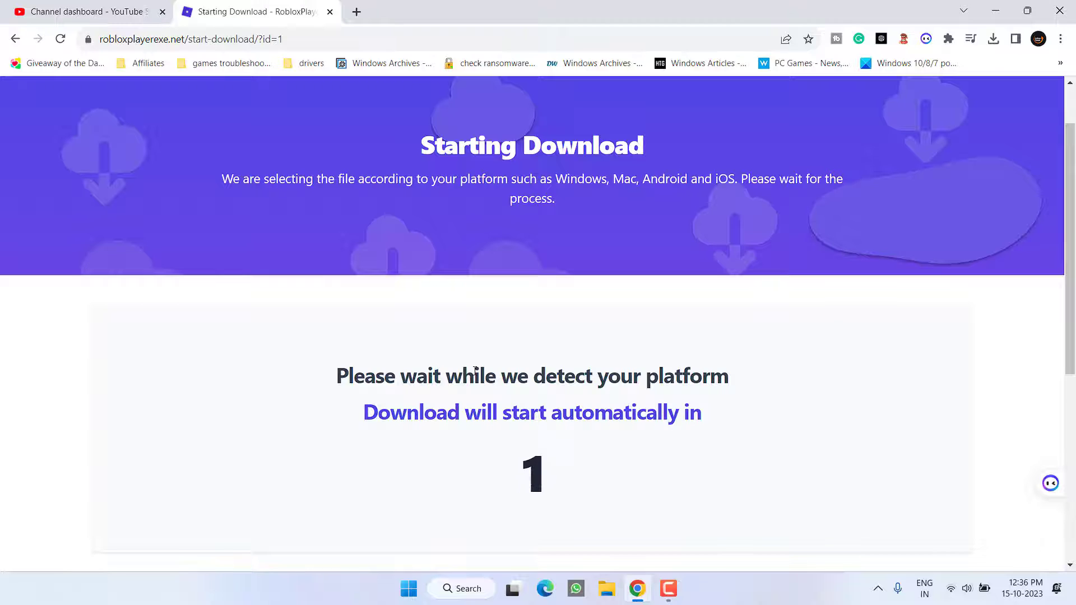
{"action": "scroll", "coordinate": [336, 288], "scroll_direction": "up", "scroll_amount": 5}
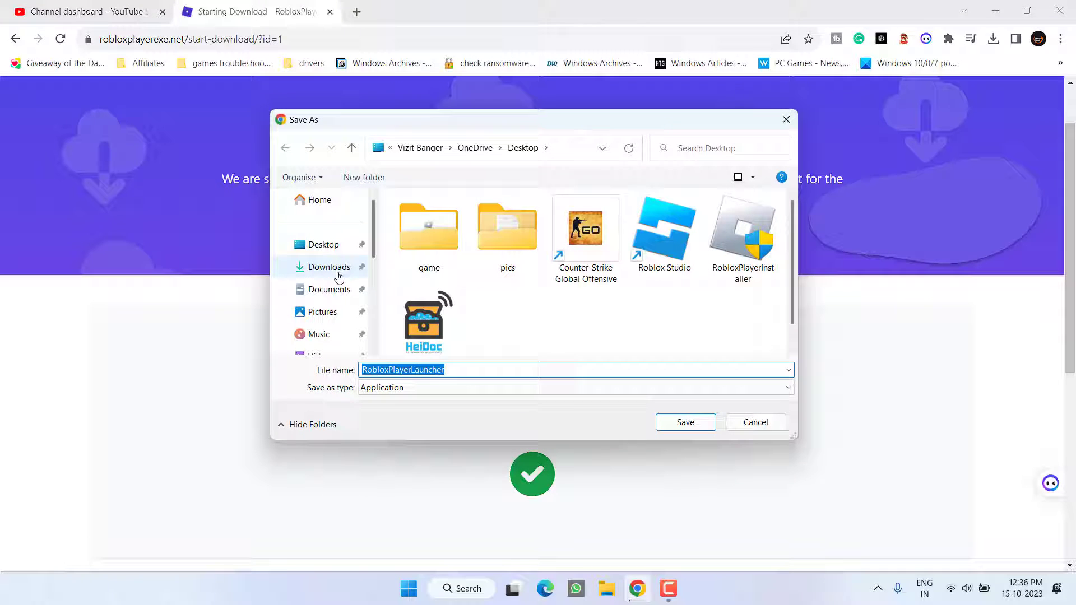
{"action": "left_click", "coordinate": [334, 255]}
{"action": "left_click", "coordinate": [676, 423]}
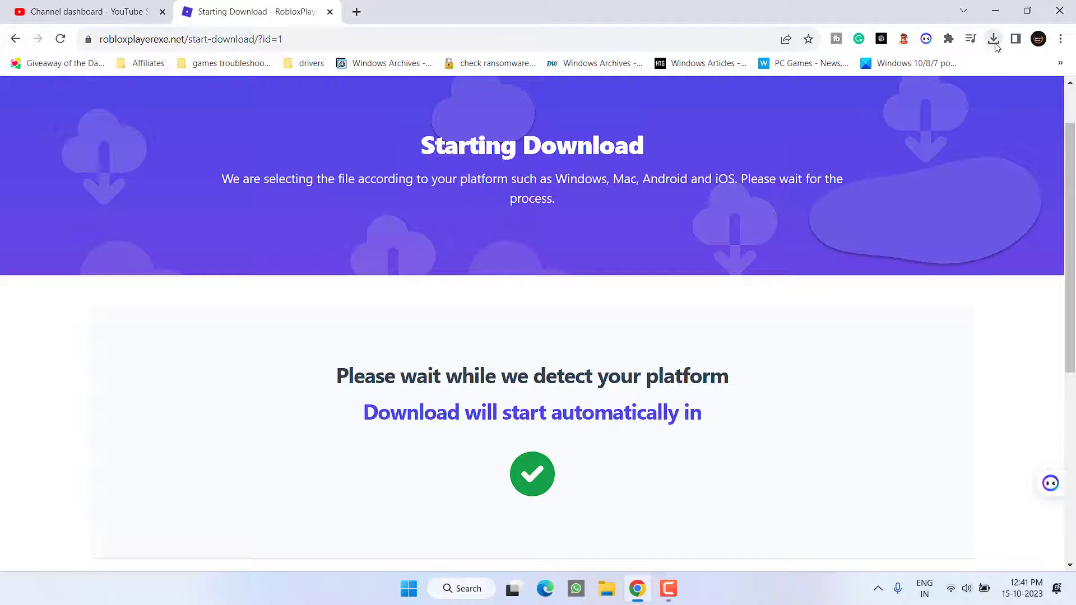
Step: Run RobloxPlayerLauncher.exe from Chrome's recent downloads list, then minimize Chrome
{"action": "left_click", "coordinate": [993, 38]}
{"action": "left_click", "coordinate": [875, 98]}
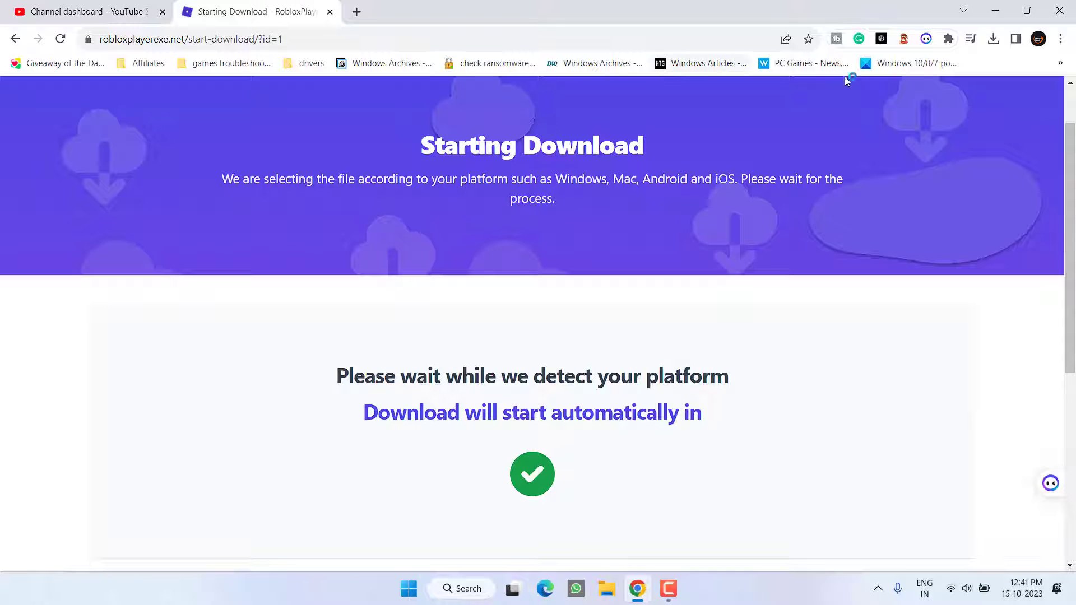
{"action": "left_click", "coordinate": [990, 42]}
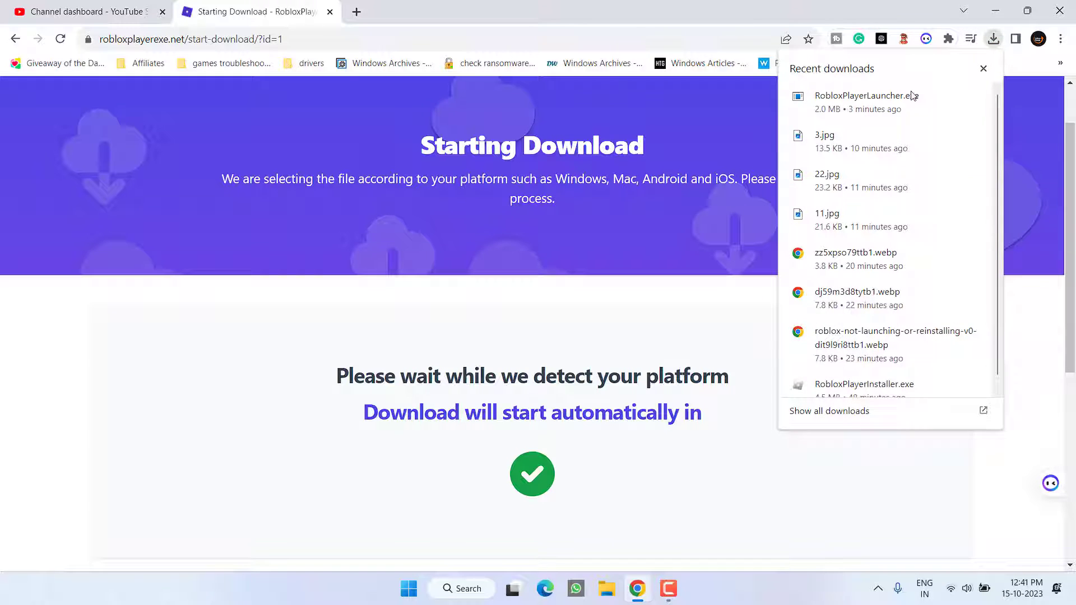
{"action": "left_click", "coordinate": [869, 109]}
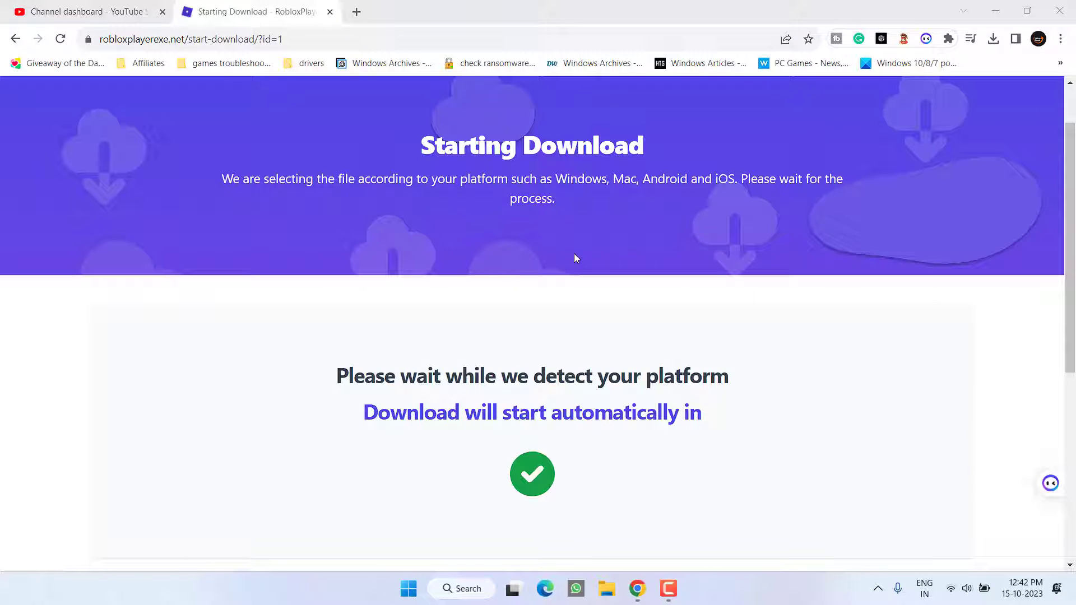
{"action": "left_click", "coordinate": [992, 41]}
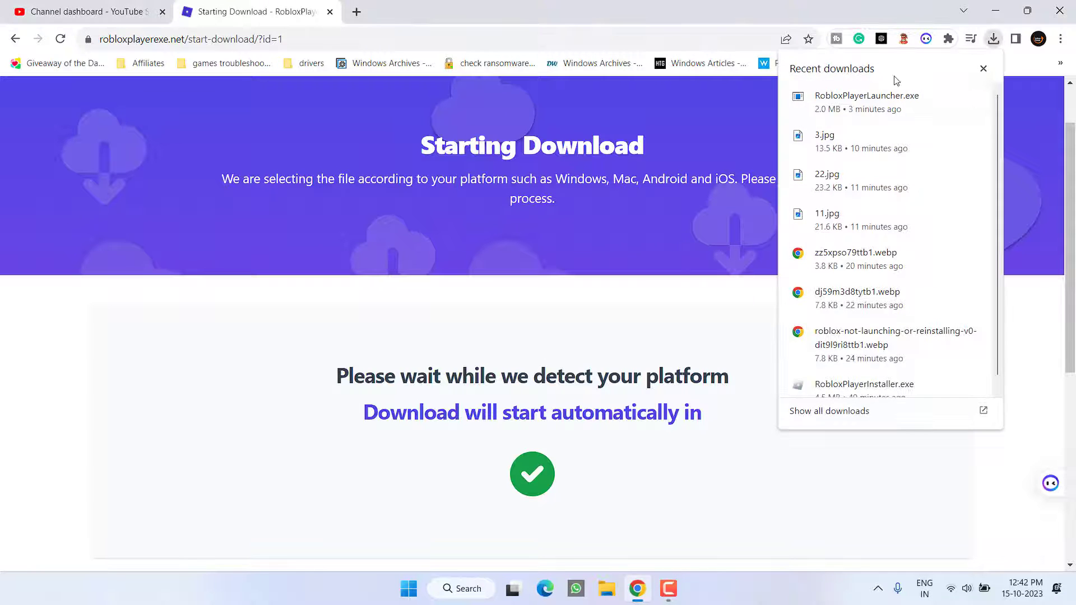
{"action": "left_click", "coordinate": [867, 108]}
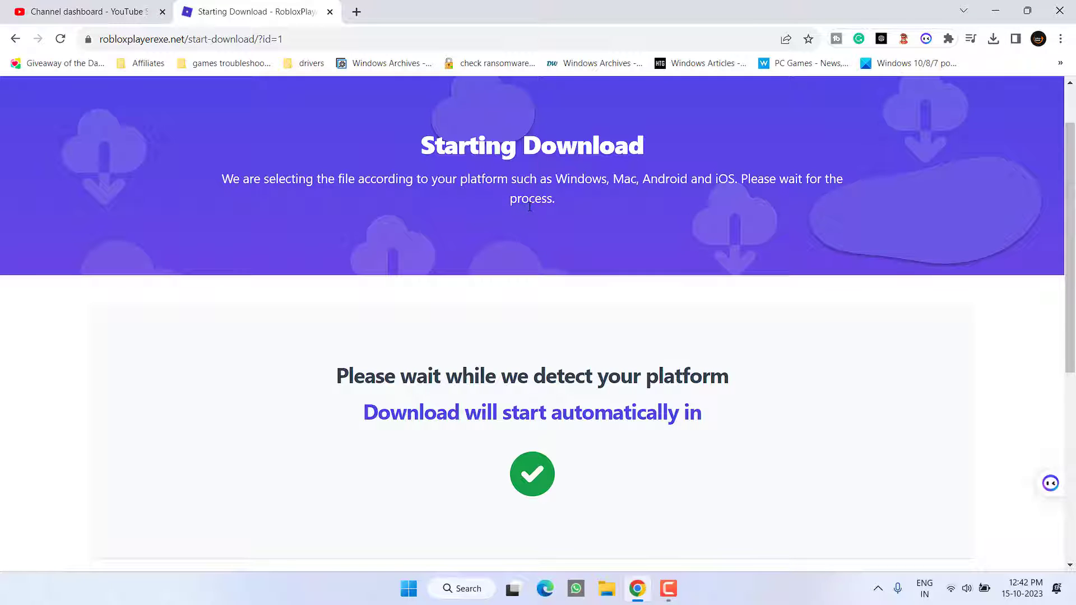
{"action": "left_click", "coordinate": [995, 11]}
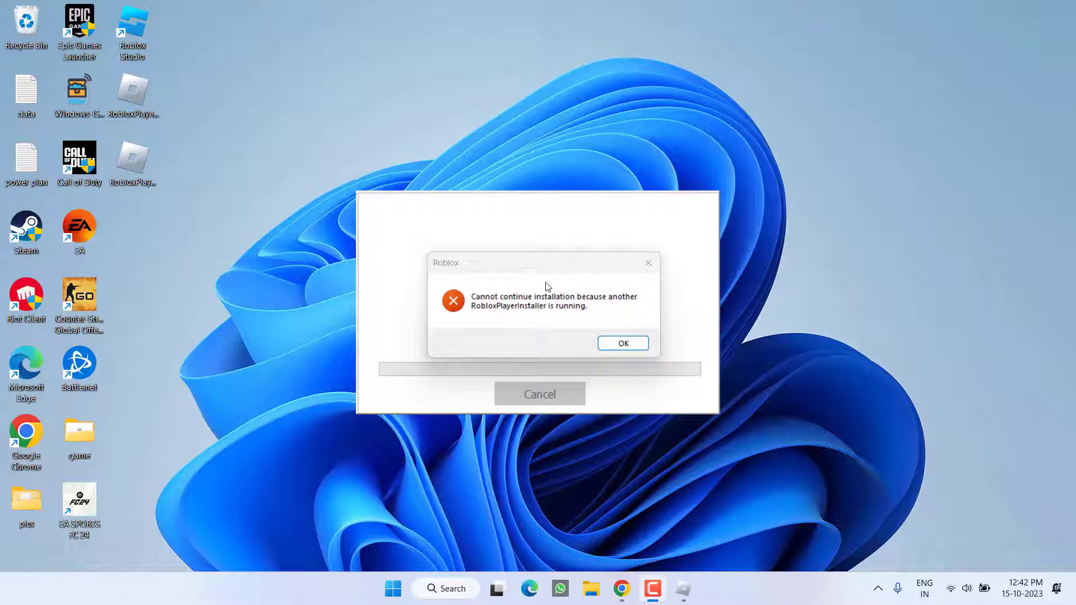
Step: Dismiss the installer-already-running error and open the %localappdata% folder through the Run box
{"action": "left_click", "coordinate": [622, 343]}
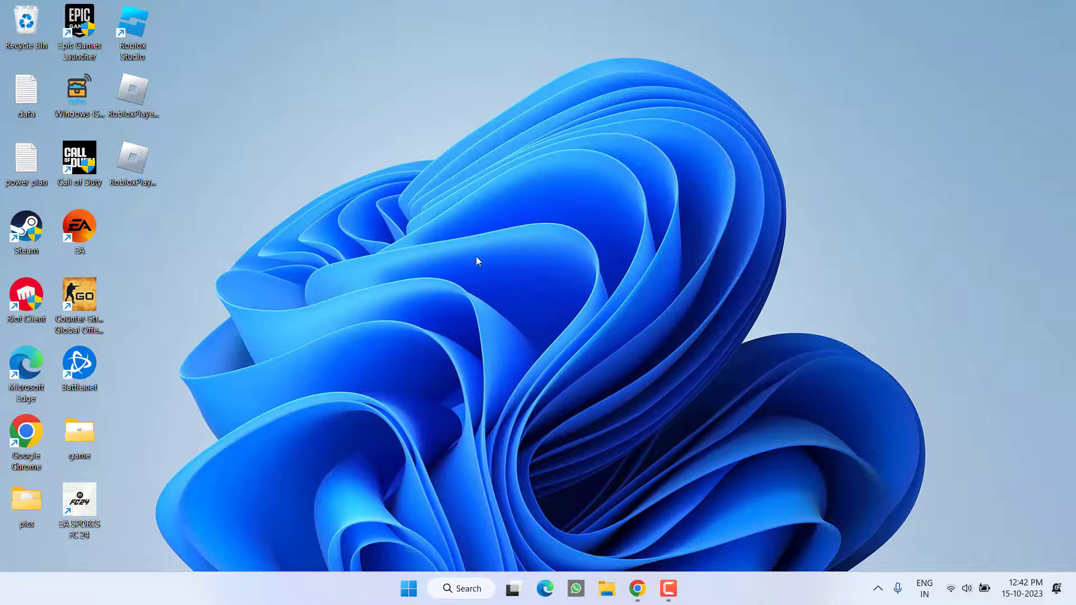
{"action": "right_click", "coordinate": [408, 588]}
{"action": "left_click", "coordinate": [374, 515]}
{"action": "type", "text": "%"}
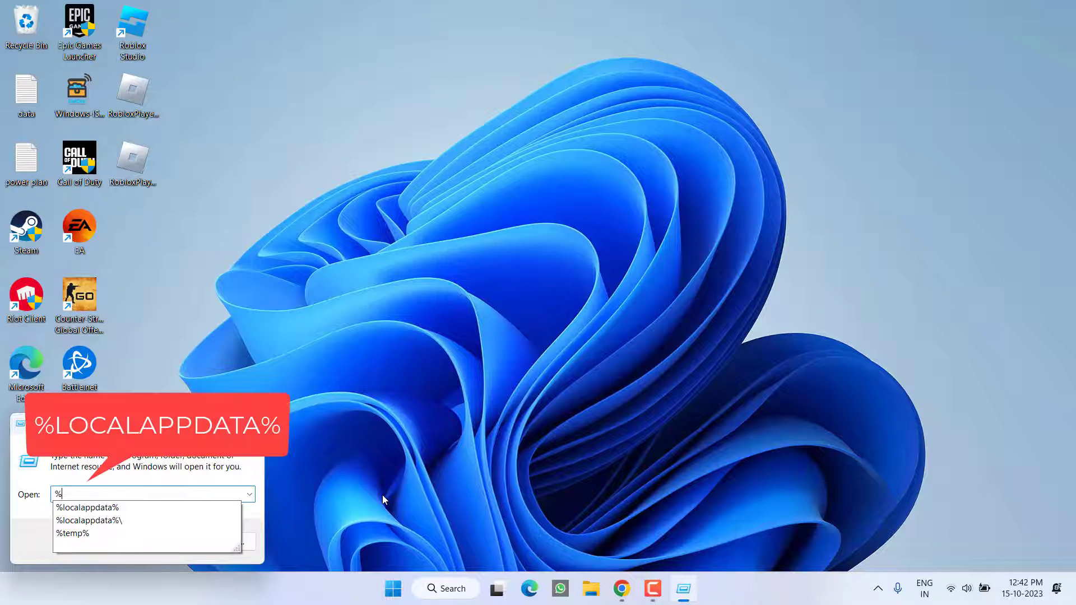
{"action": "key", "text": "Down"}
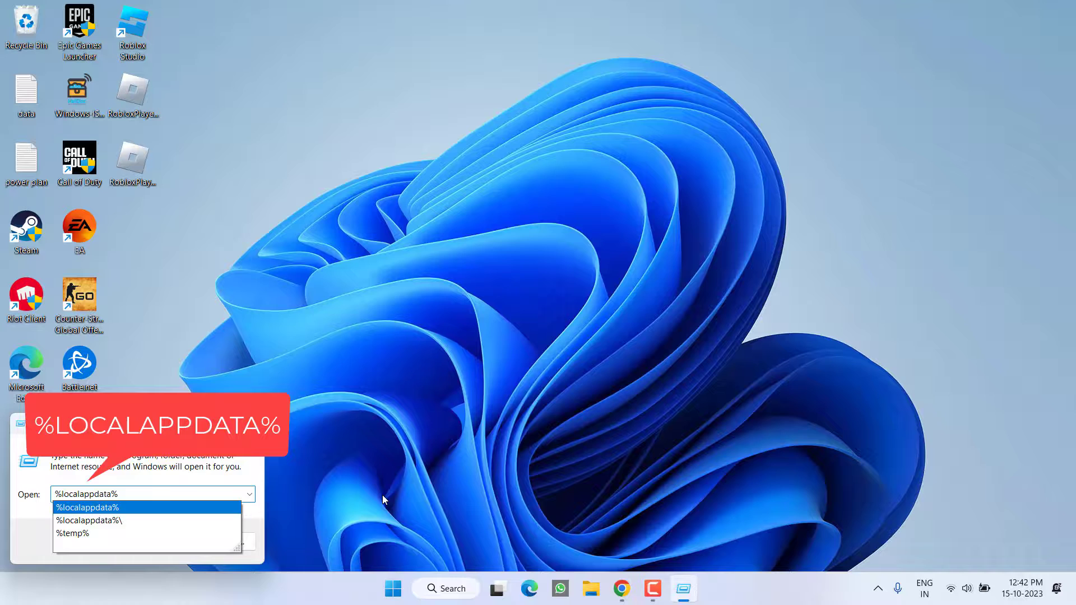
{"action": "key", "text": "Return"}
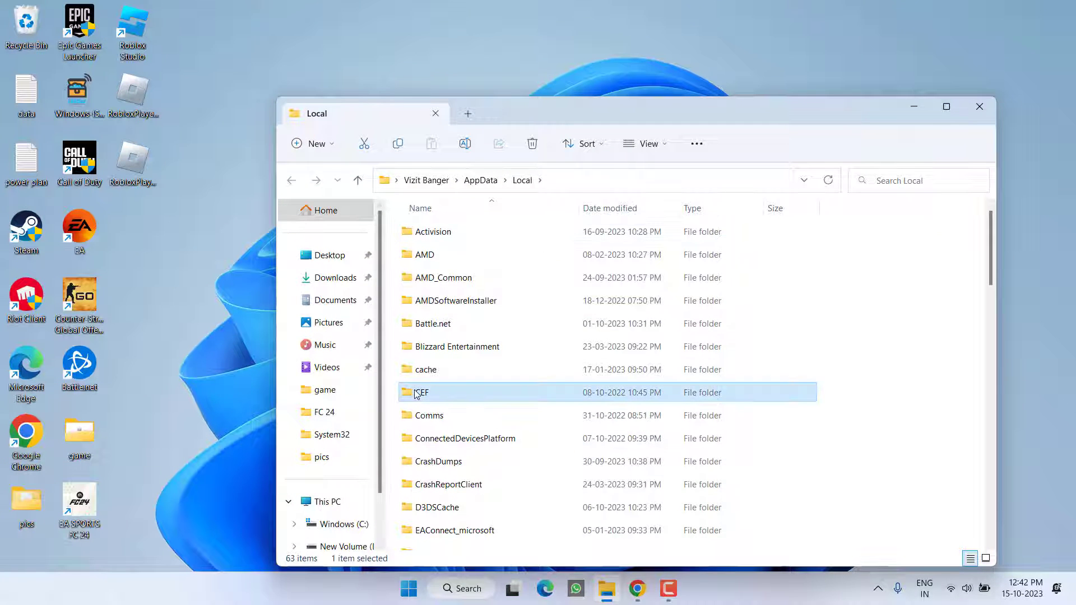
Step: Run RobloxPlayerLauncher from Roblox\Versions\version-2e69a50d3481422f, then minimize File Explorer
{"action": "scroll", "coordinate": [426, 387], "scroll_direction": "down", "scroll_amount": 10}
{"action": "left_click", "coordinate": [424, 255]}
{"action": "double_click", "coordinate": [424, 255]}
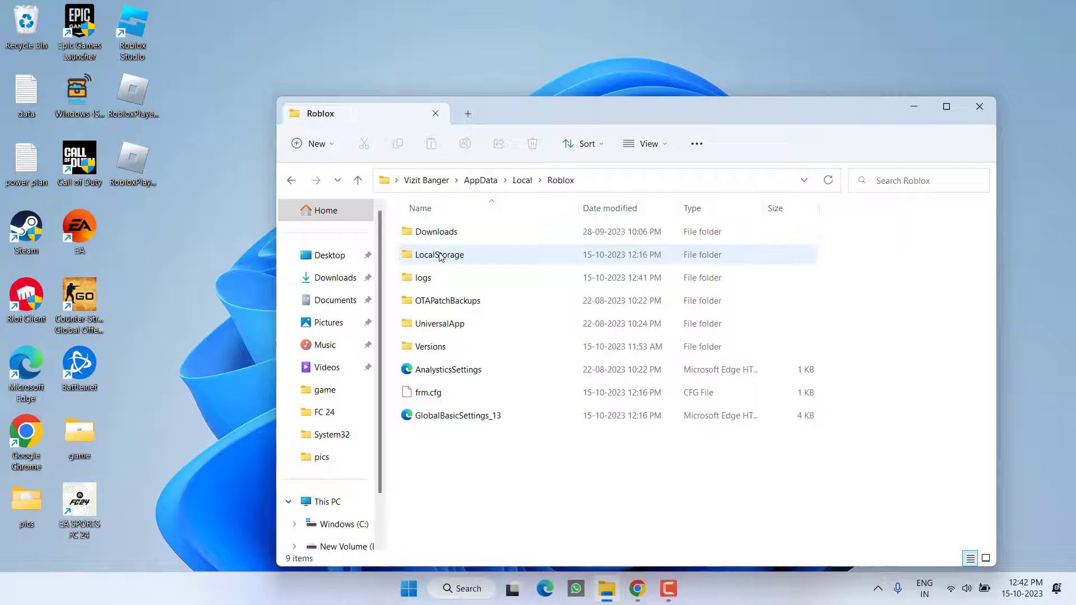
{"action": "double_click", "coordinate": [429, 346]}
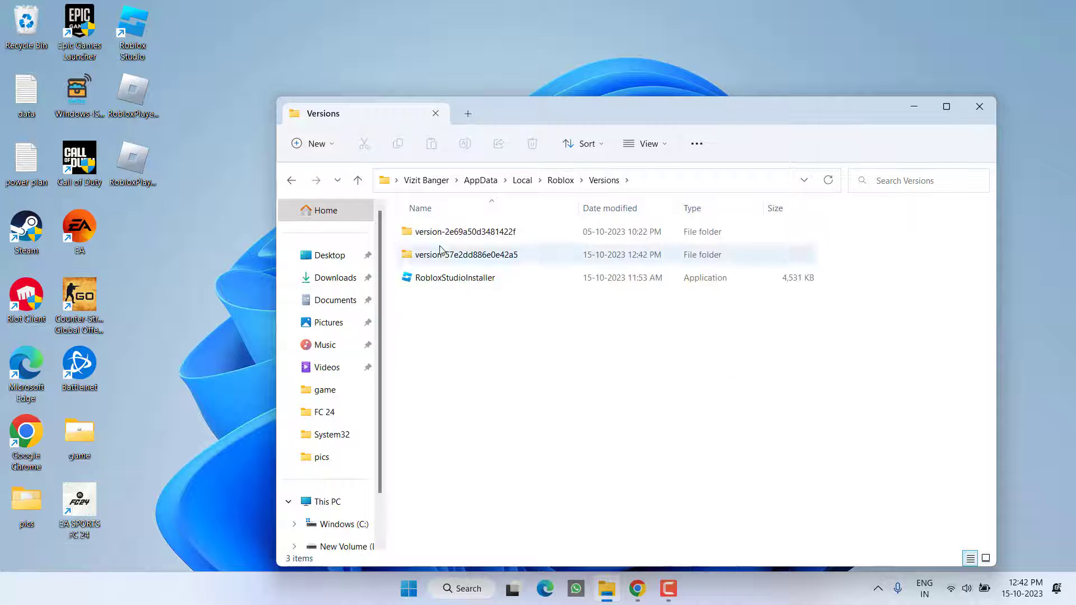
{"action": "double_click", "coordinate": [469, 240]}
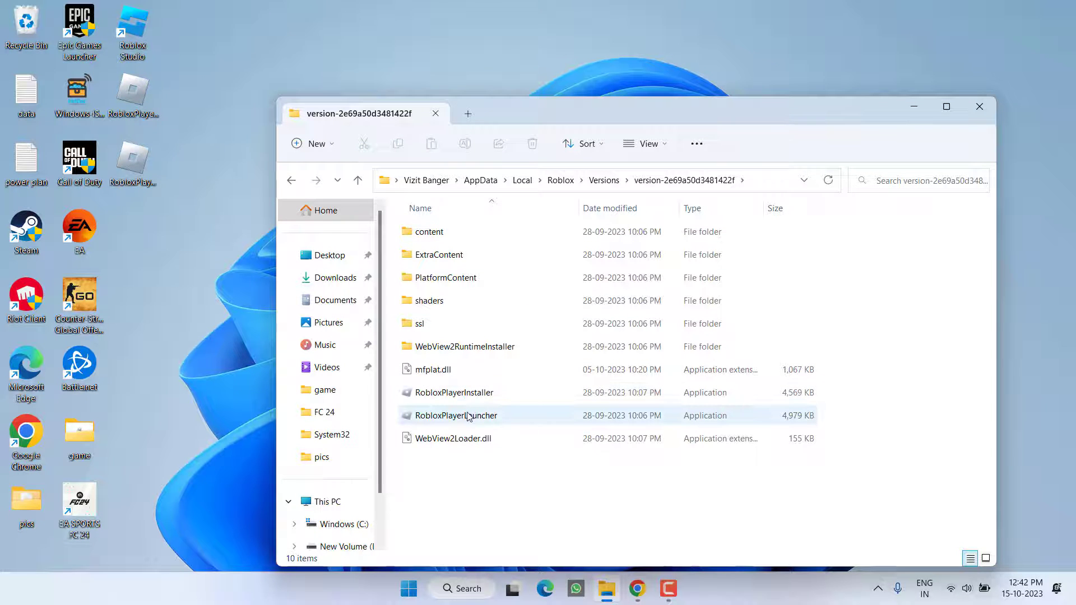
{"action": "left_click", "coordinate": [482, 417]}
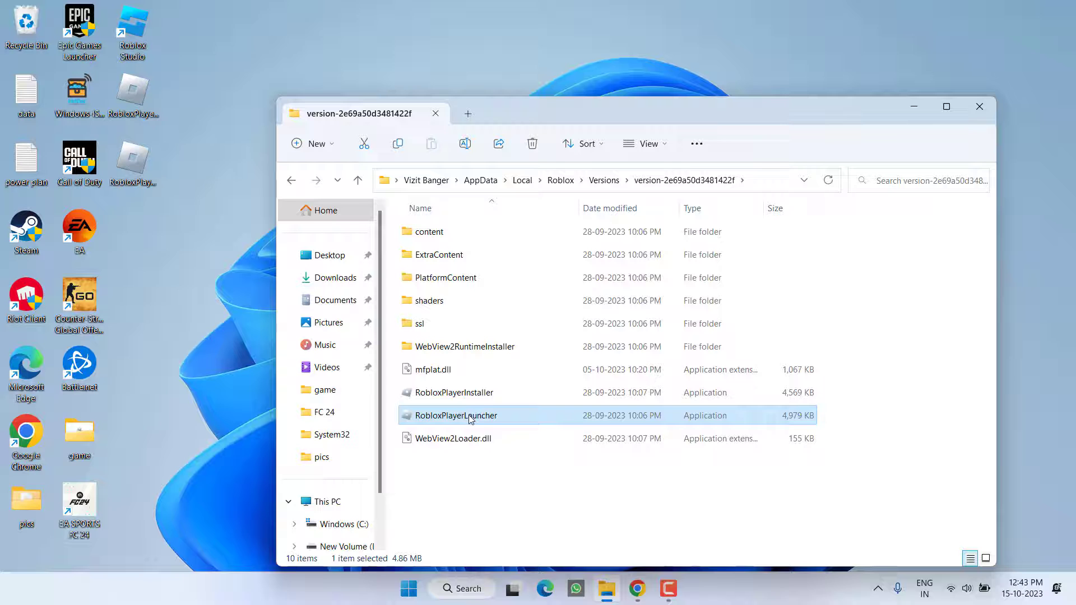
{"action": "double_click", "coordinate": [489, 406]}
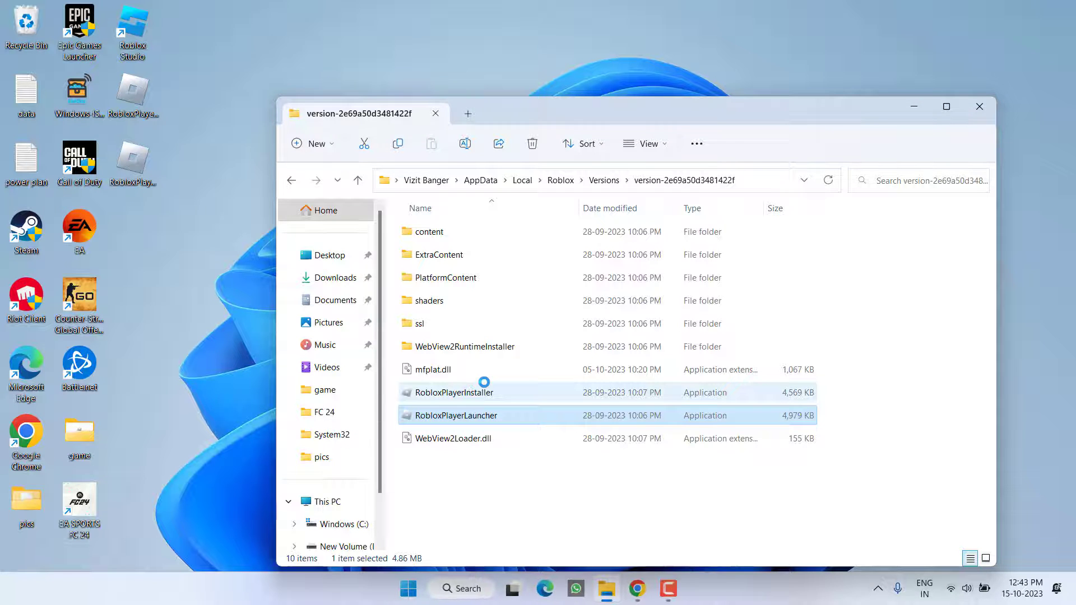
{"action": "left_click", "coordinate": [914, 107]}
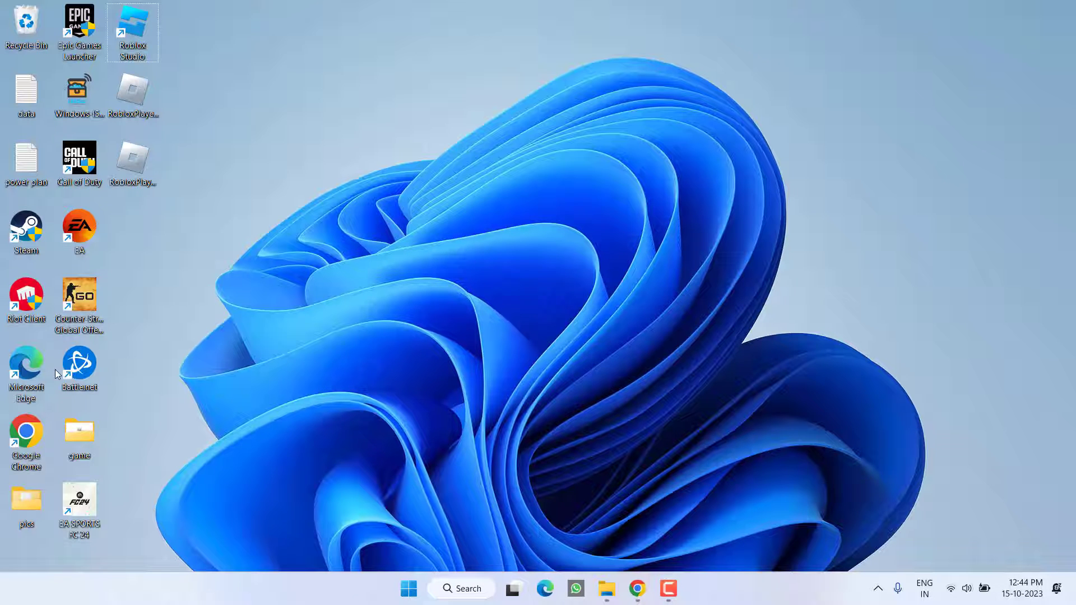
Step: Launch Roblox Player from the Start search, let its Home games list load, then close it
{"action": "key", "text": "super"}
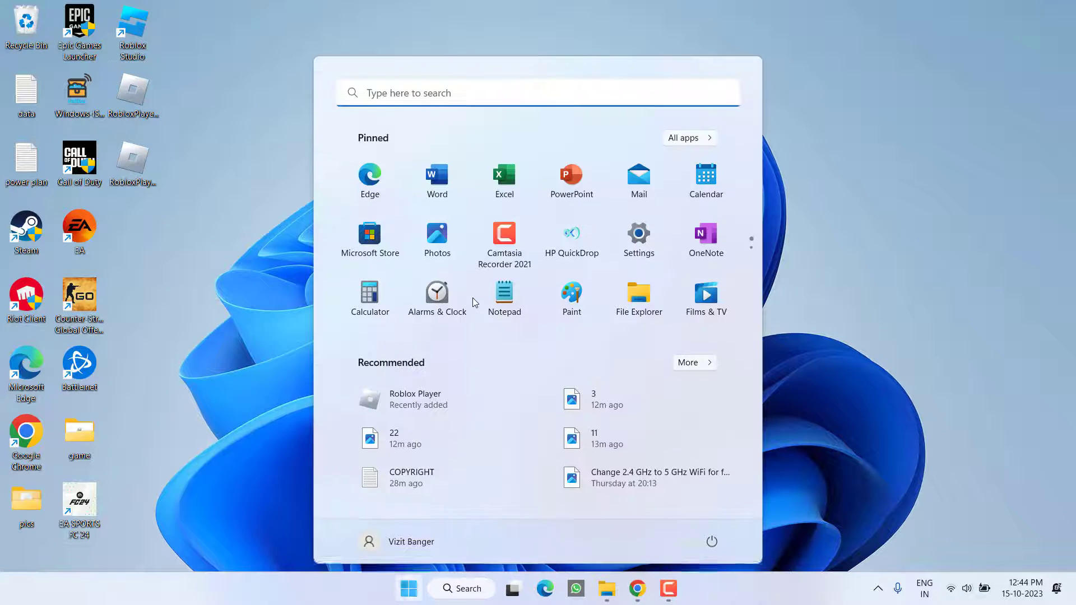
{"action": "type", "text": "roblox"}
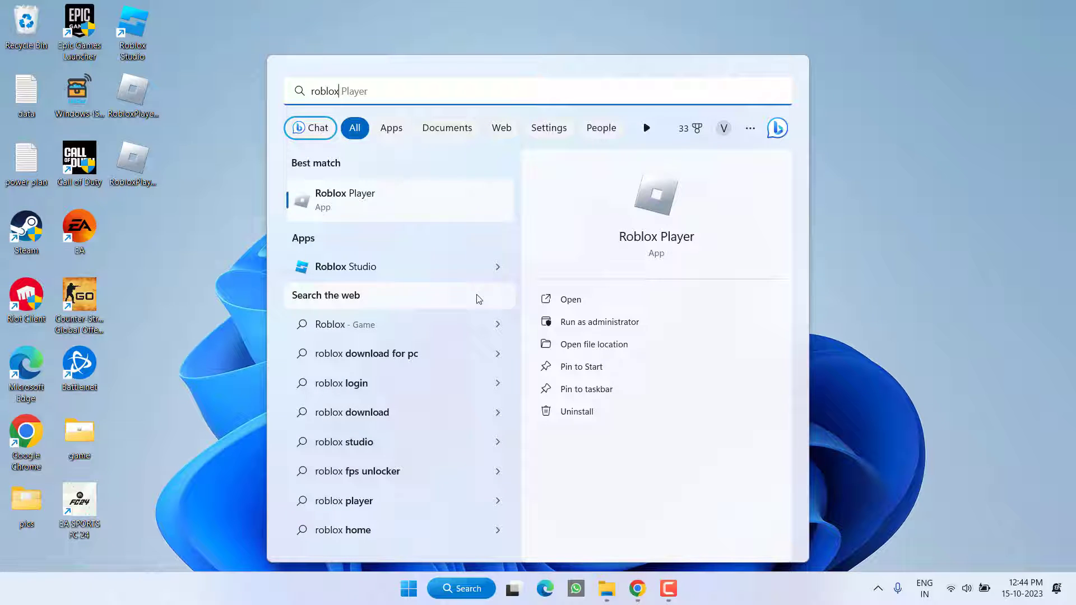
{"action": "left_click", "coordinate": [657, 211]}
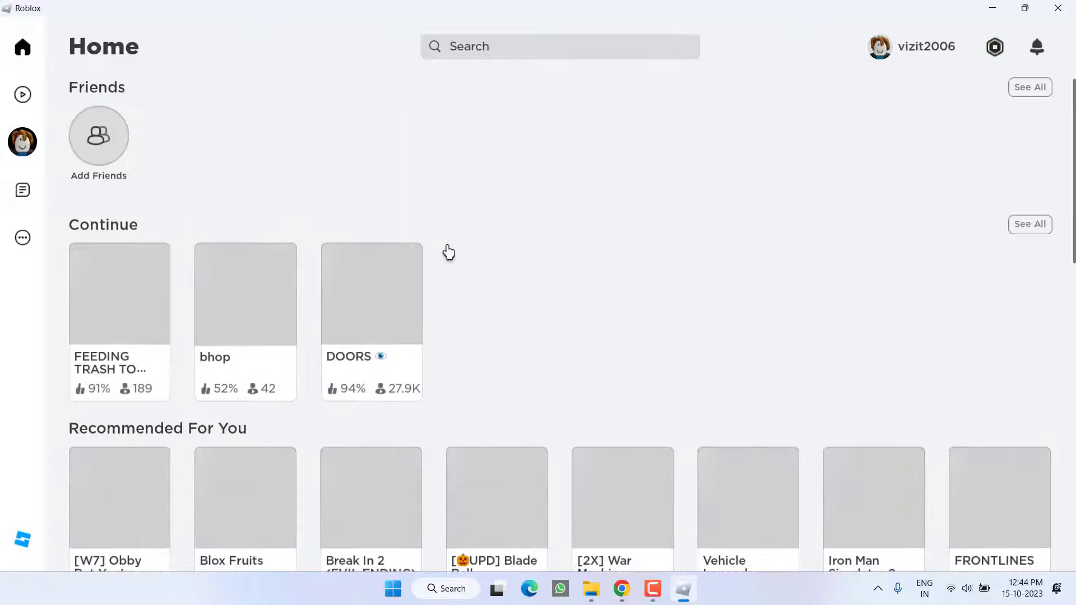
{"action": "mouse_move", "coordinate": [331, 386]}
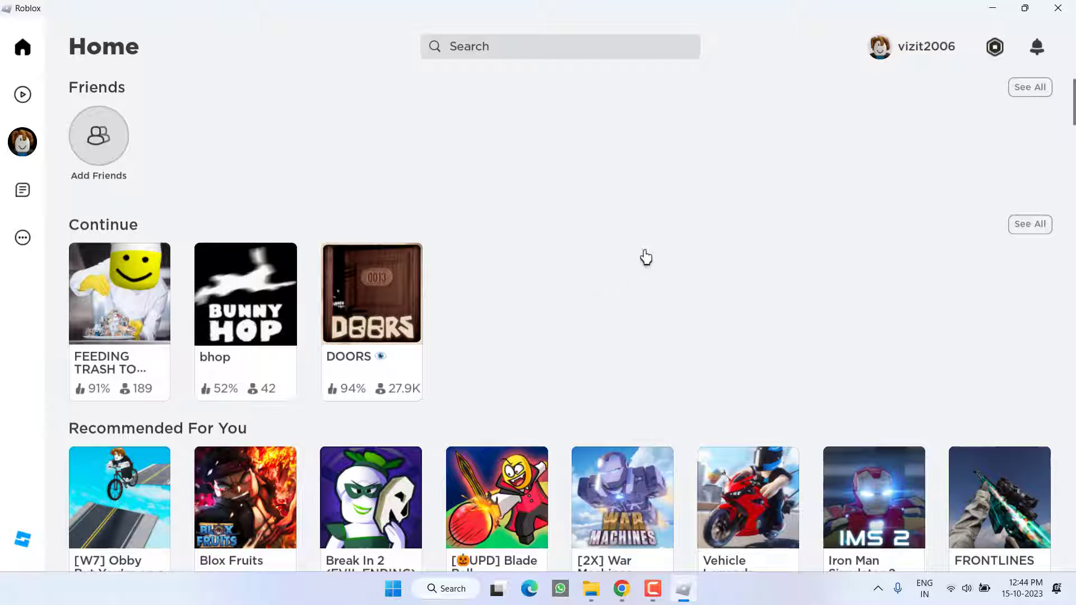
{"action": "left_click", "coordinate": [1064, 10]}
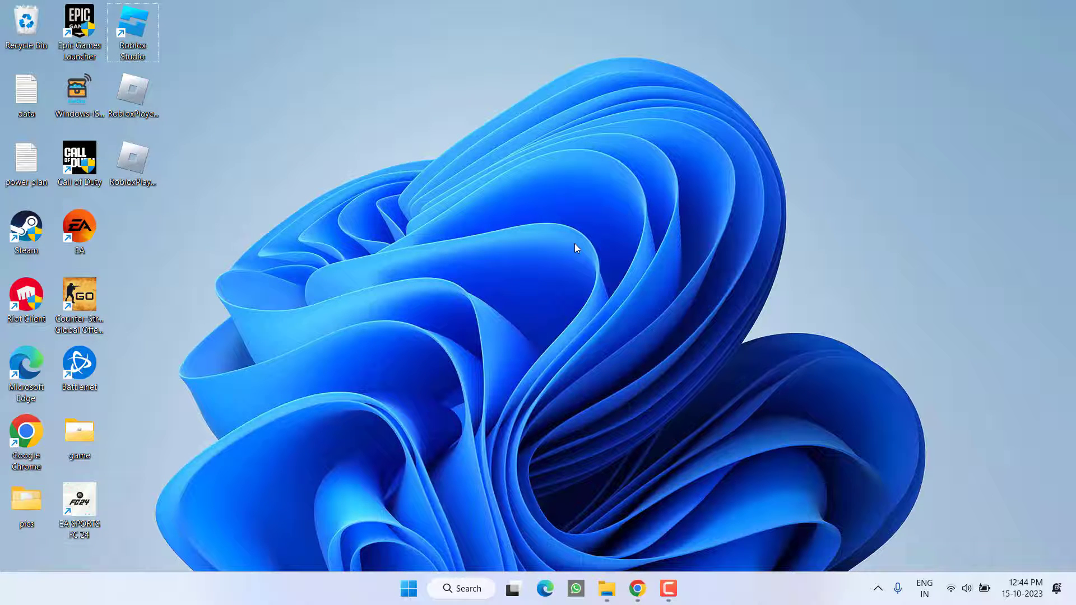
Step: Set SafeSearch to Off in Privacy & security > Search permissions, then close Settings
{"action": "key", "text": "super+i"}
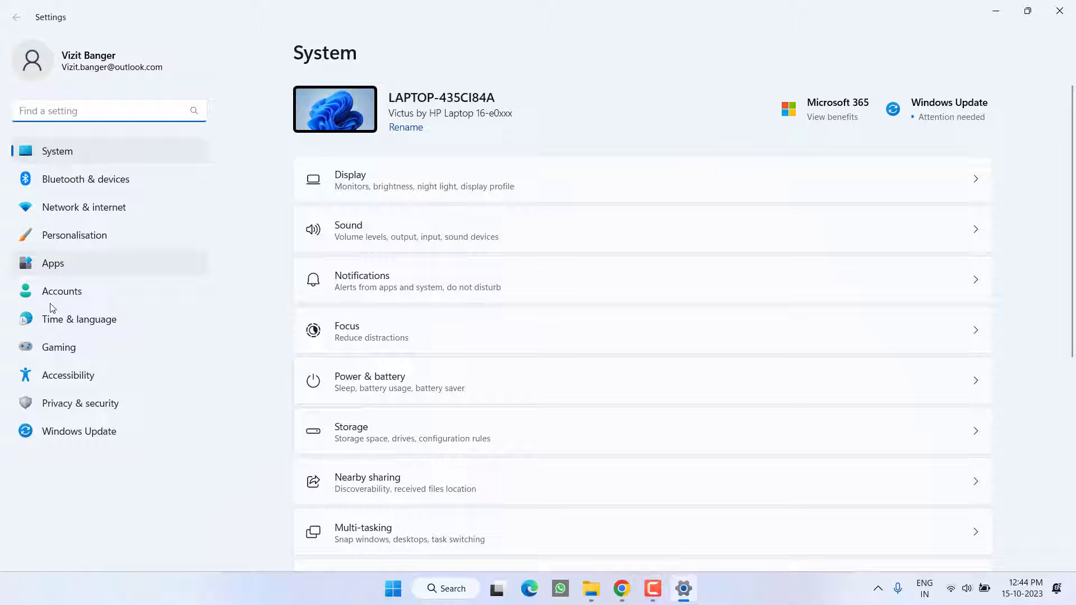
{"action": "left_click", "coordinate": [115, 411]}
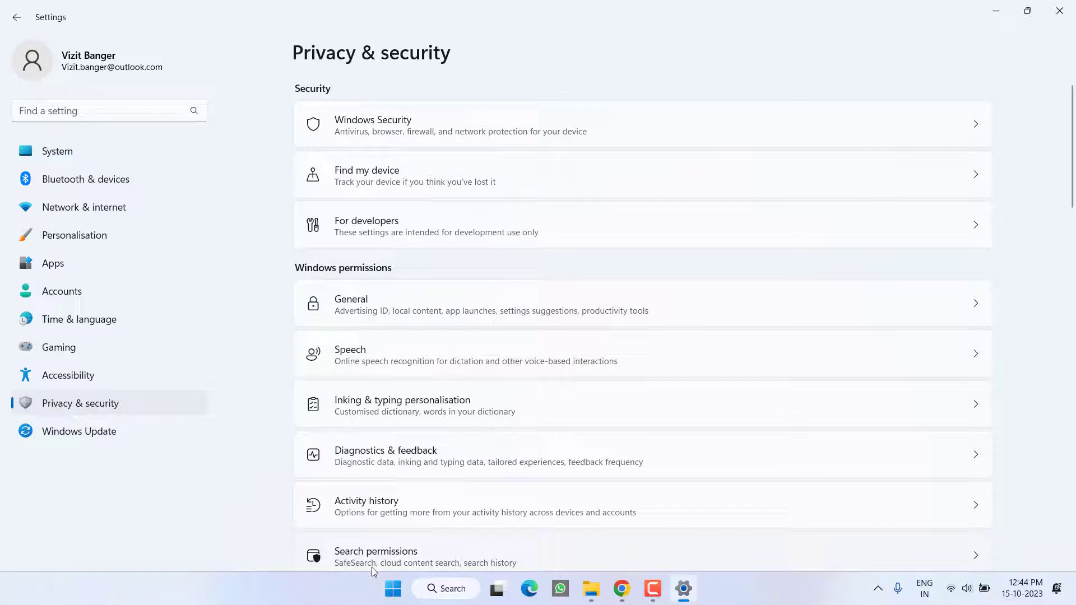
{"action": "scroll", "coordinate": [386, 555], "scroll_direction": "down", "scroll_amount": 4}
{"action": "left_click", "coordinate": [402, 339]}
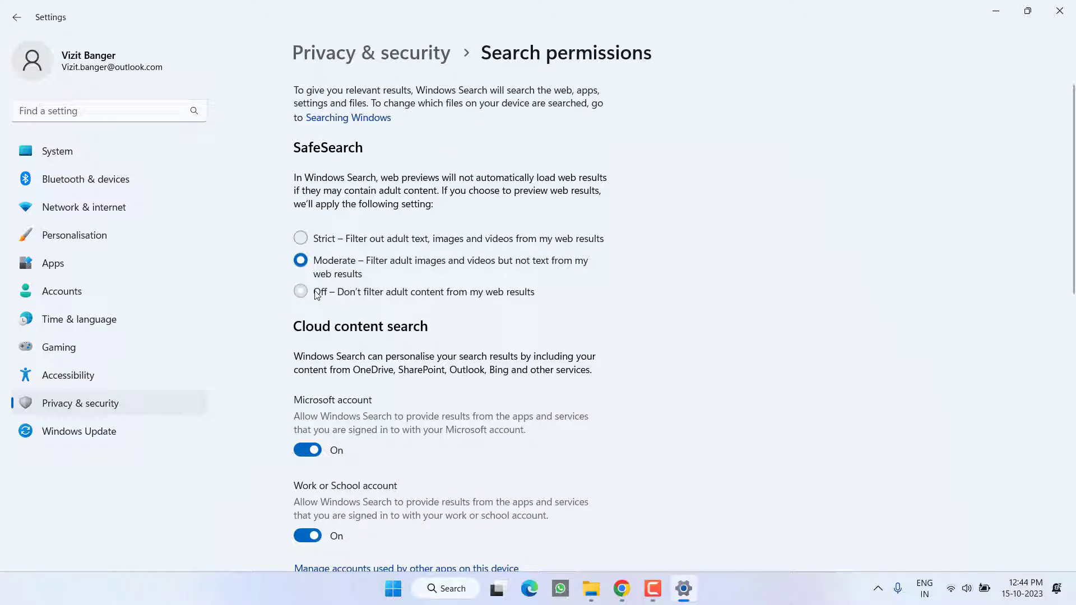
{"action": "left_click", "coordinate": [314, 294]}
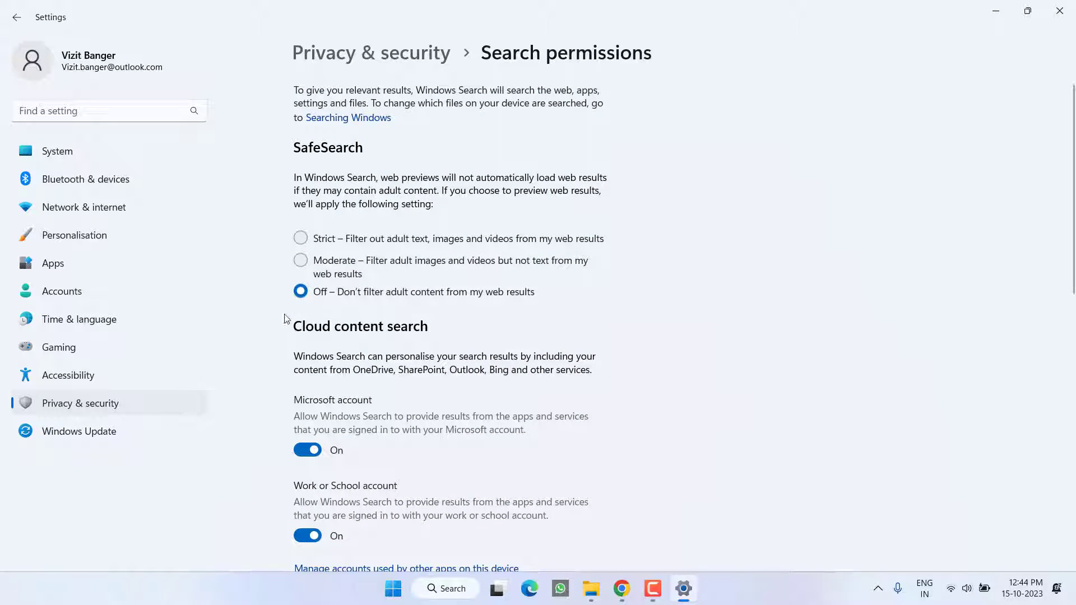
{"action": "left_click", "coordinate": [1072, 7]}
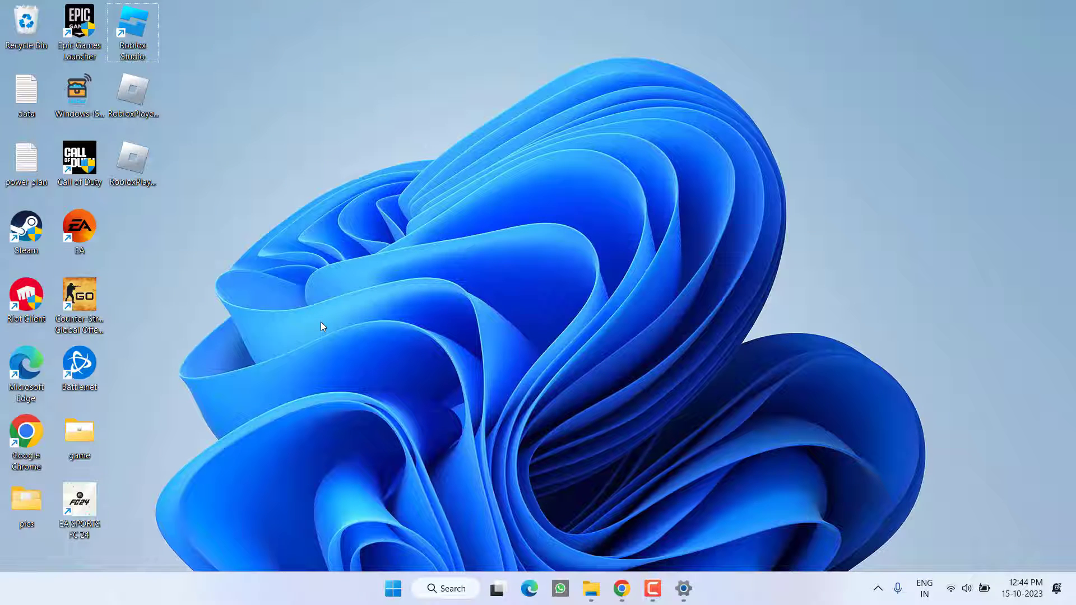